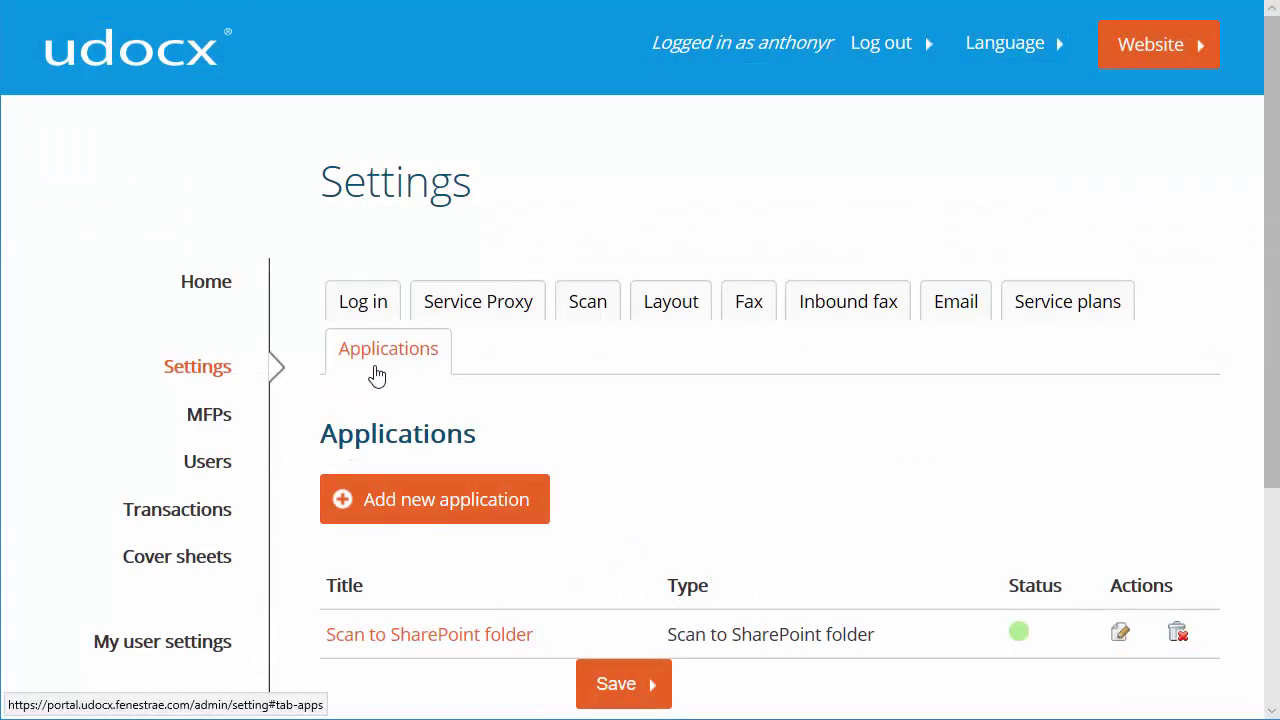
Open the Scan to SharePoint folder application and review its SharePoint site, folder and credential settings
click(444, 636)
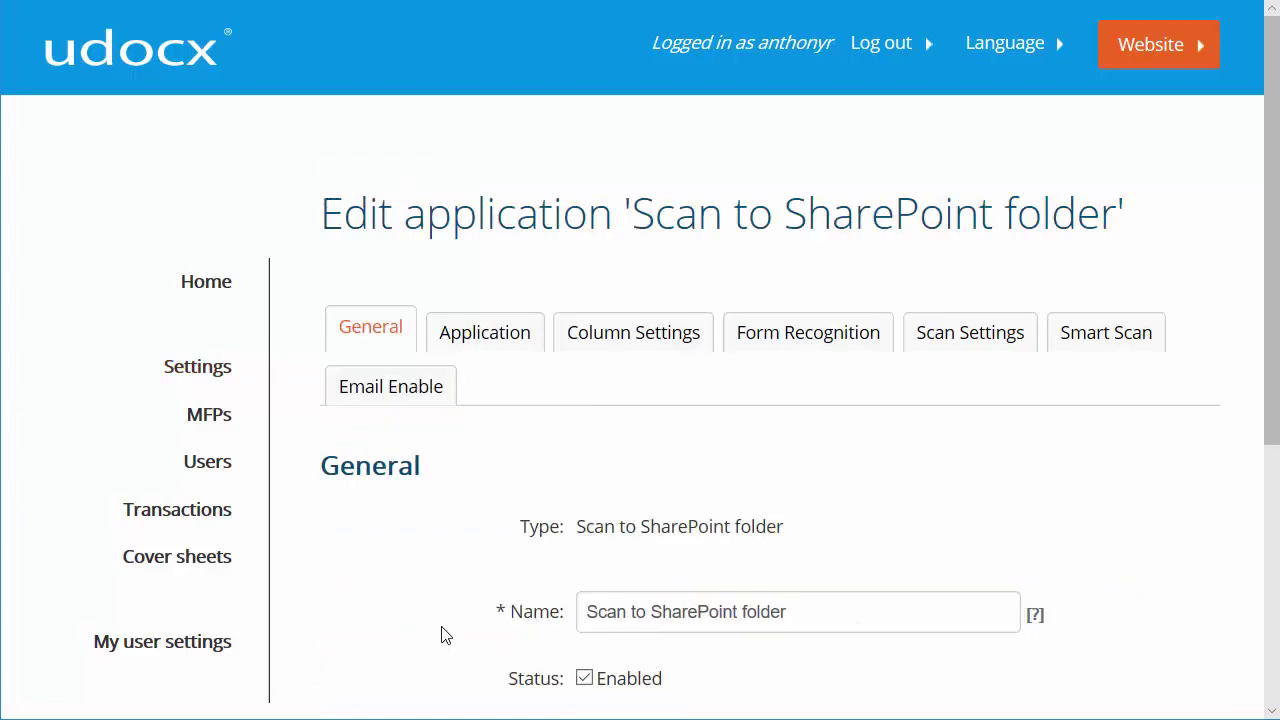
click(490, 340)
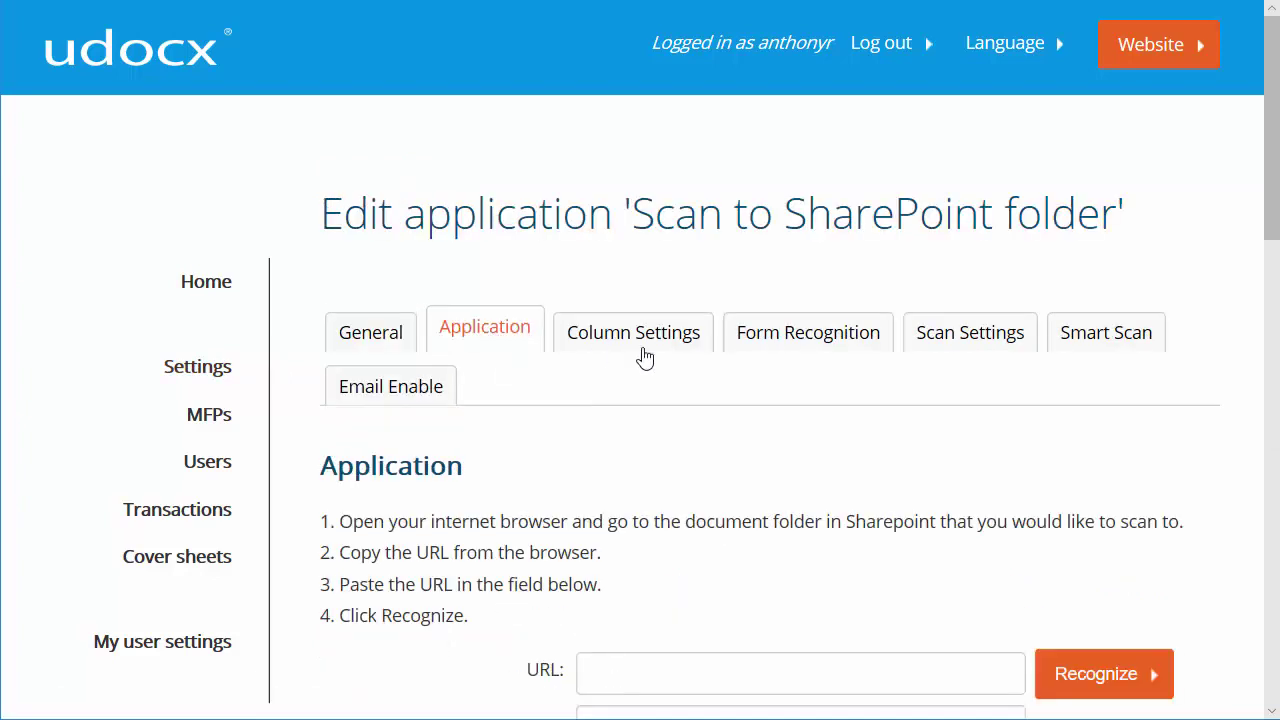
scroll(1149, 457, down, 2)
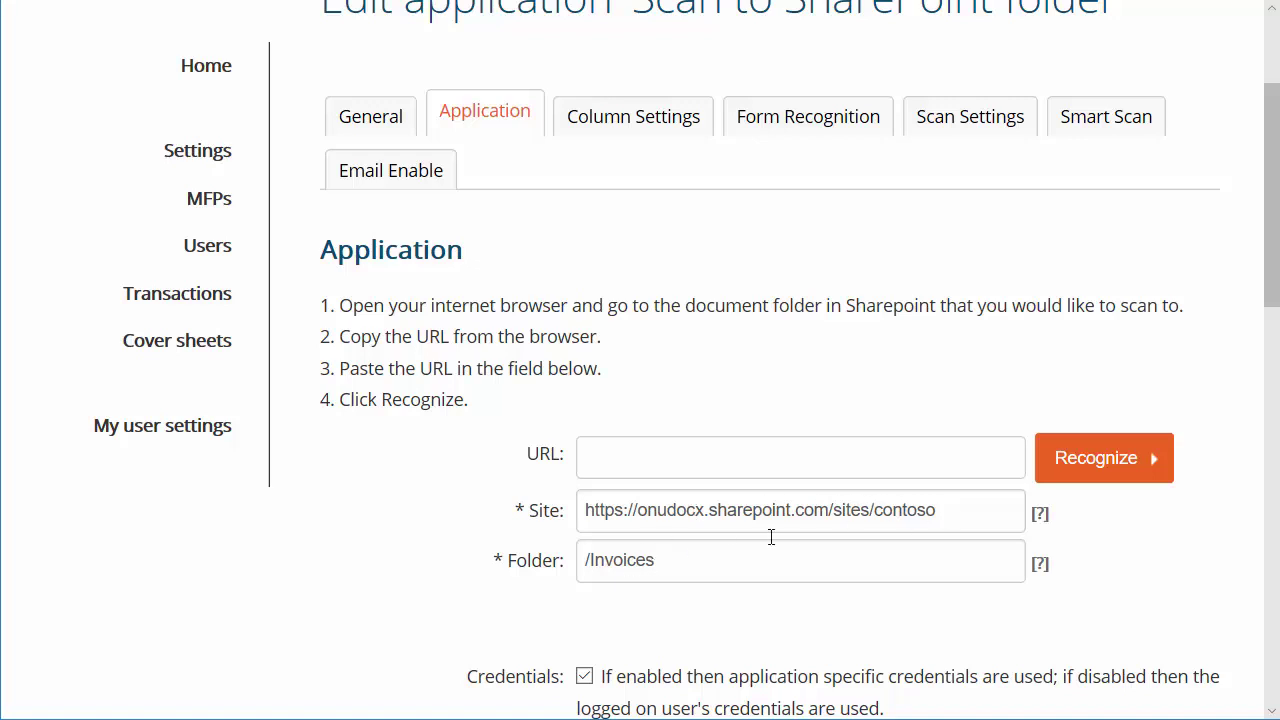
drag(1275, 280, 1275, 330)
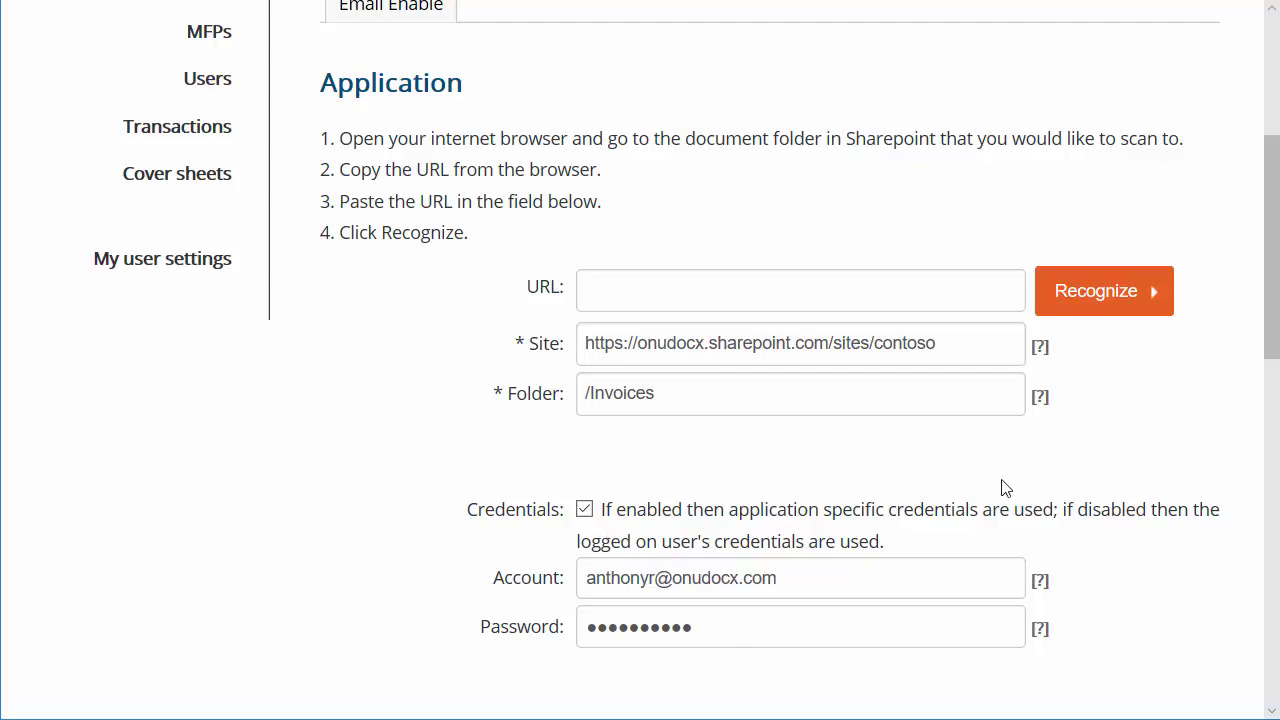
drag(1272, 366, 1272, 262)
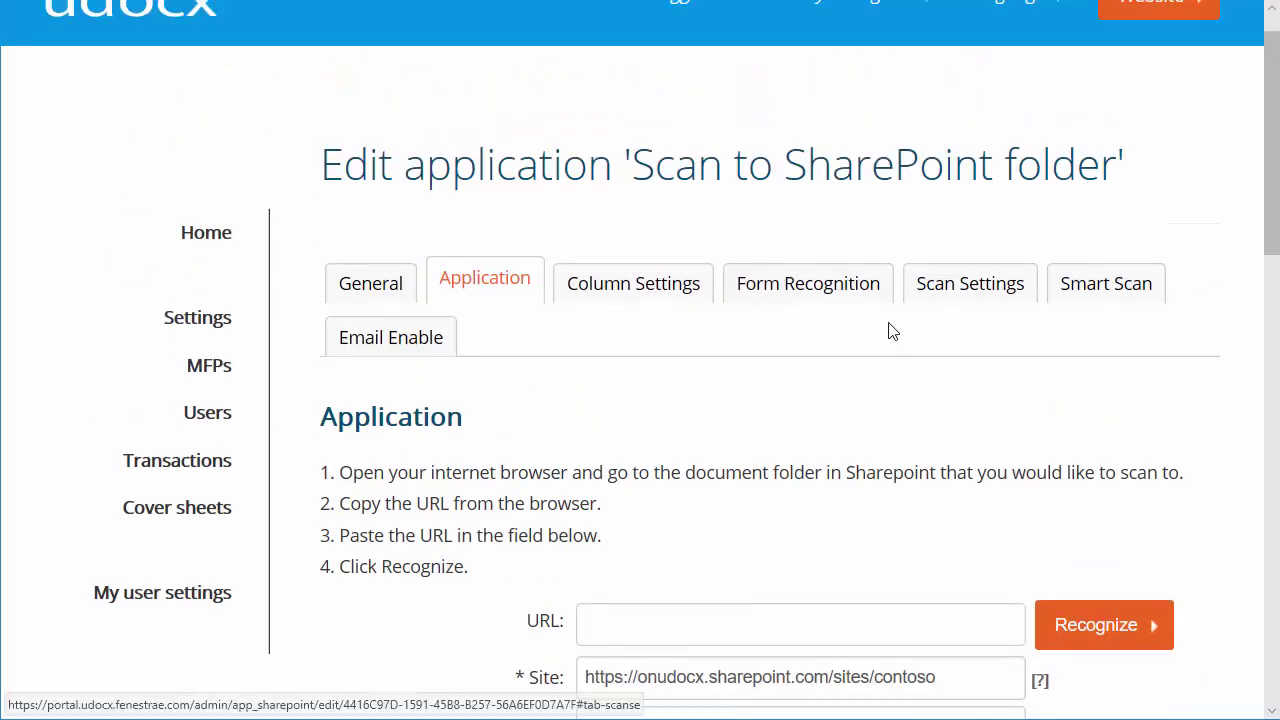
Import the column definitions from SharePoint into the application and save it
click(645, 288)
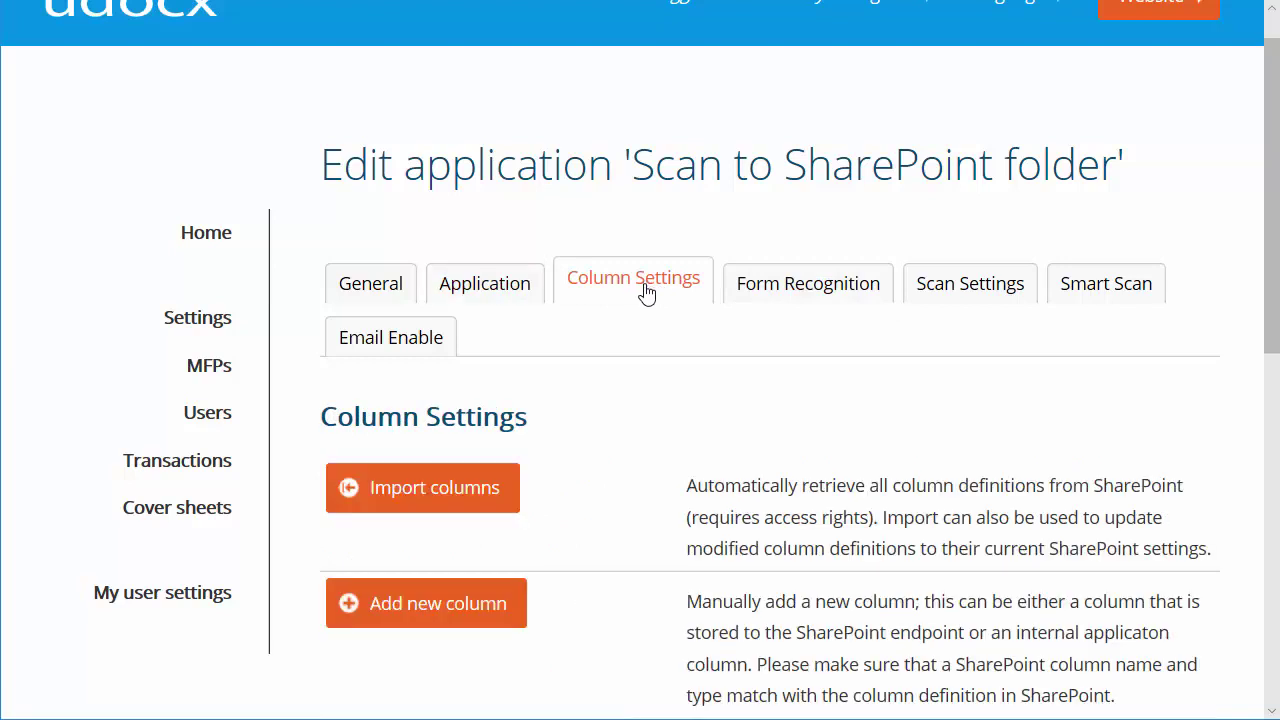
click(453, 495)
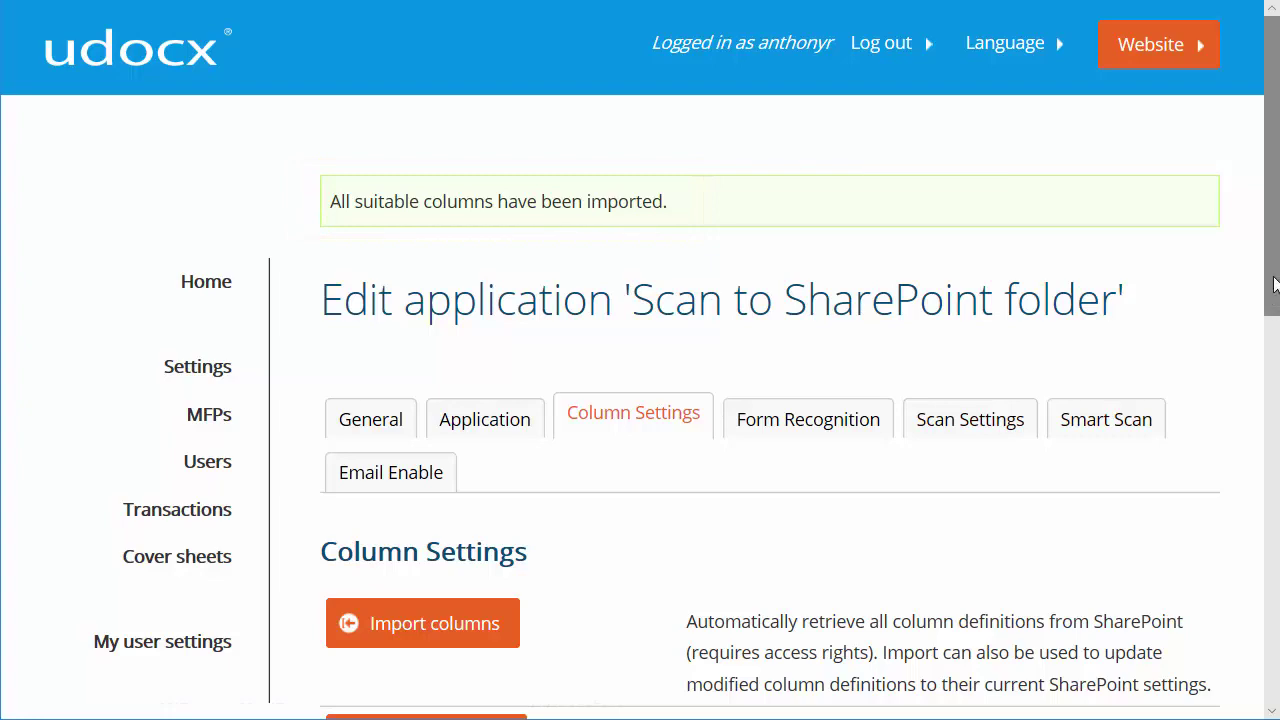
drag(1275, 283, 1275, 511)
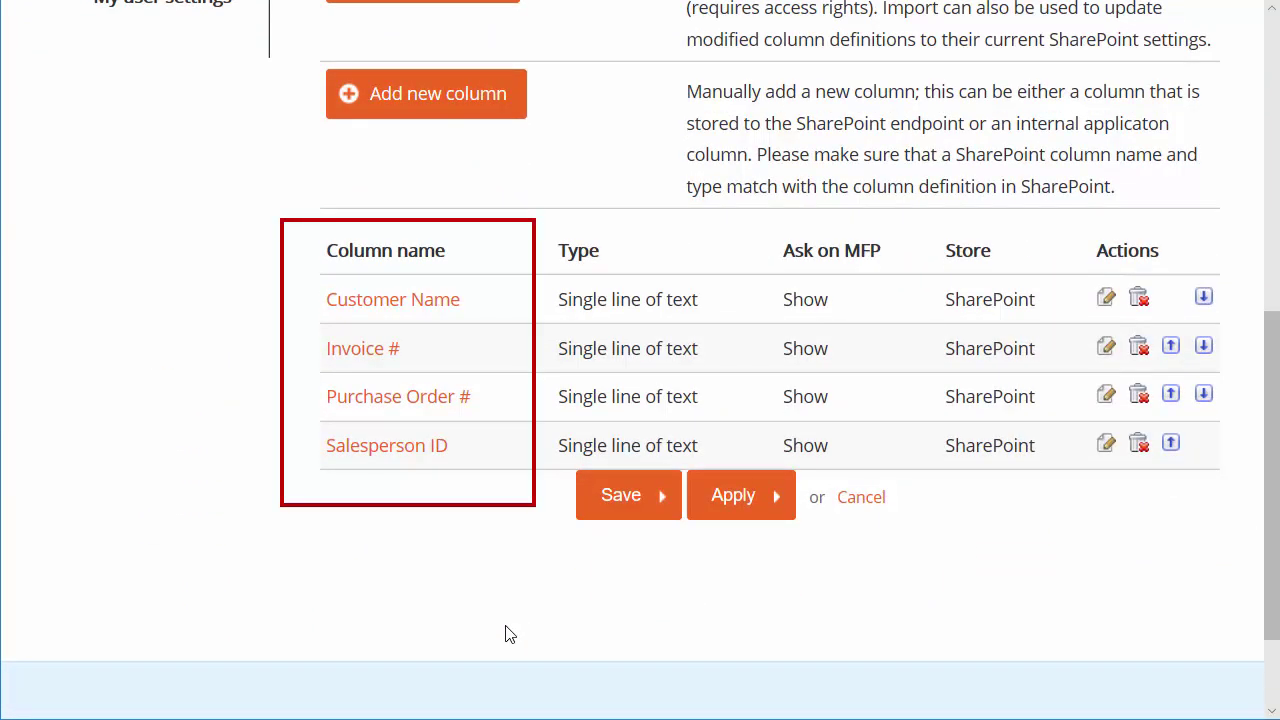
click(624, 503)
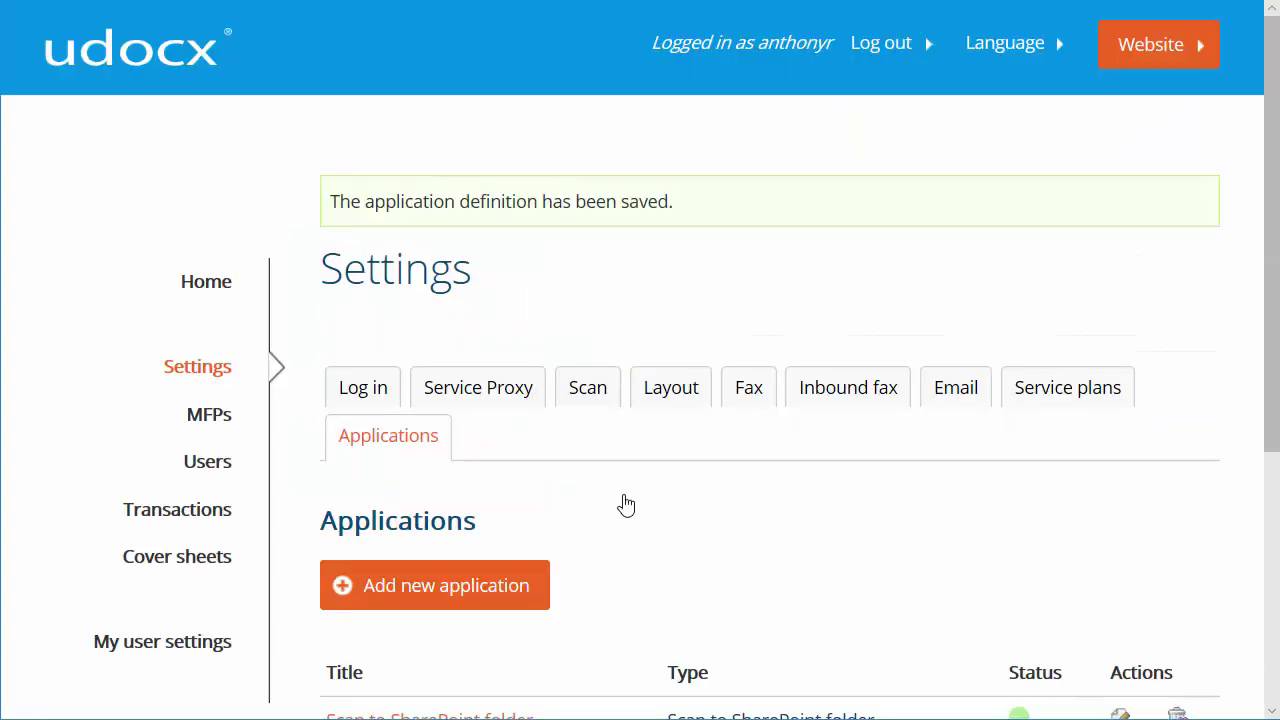
Reopen the Scan to SharePoint folder application and start a new form recognition template
scroll(614, 550, down, 2)
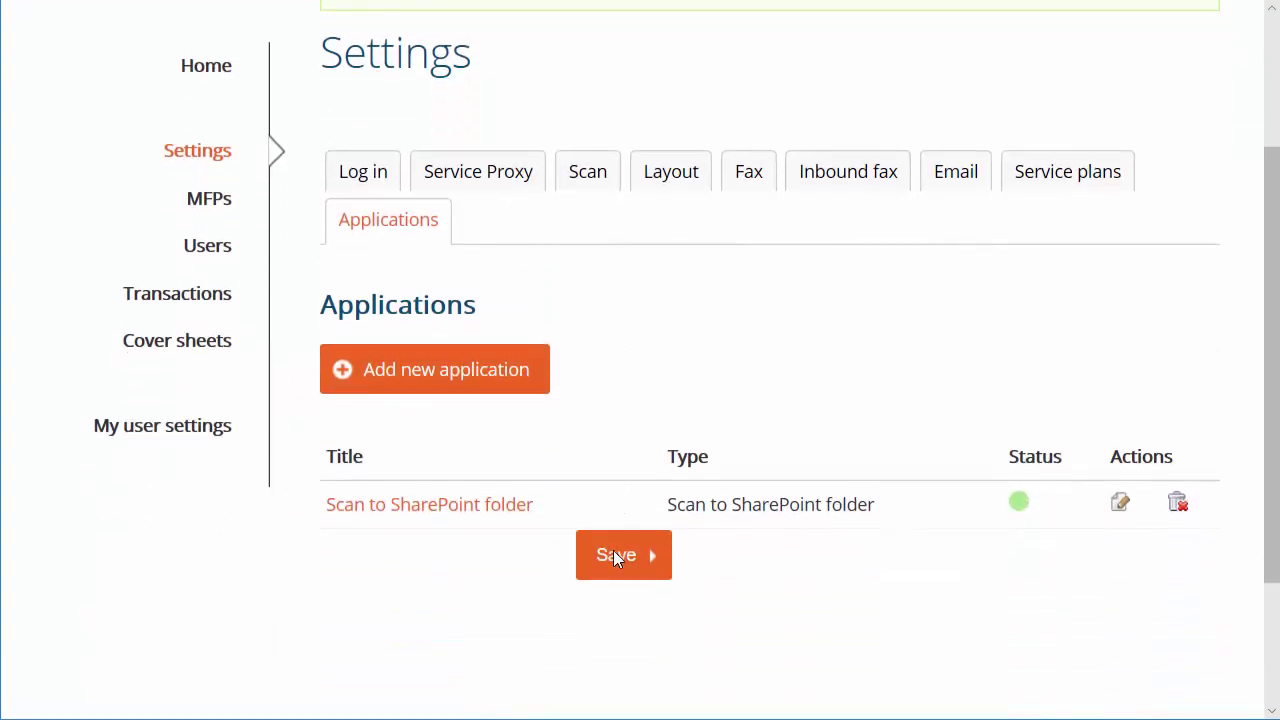
click(430, 508)
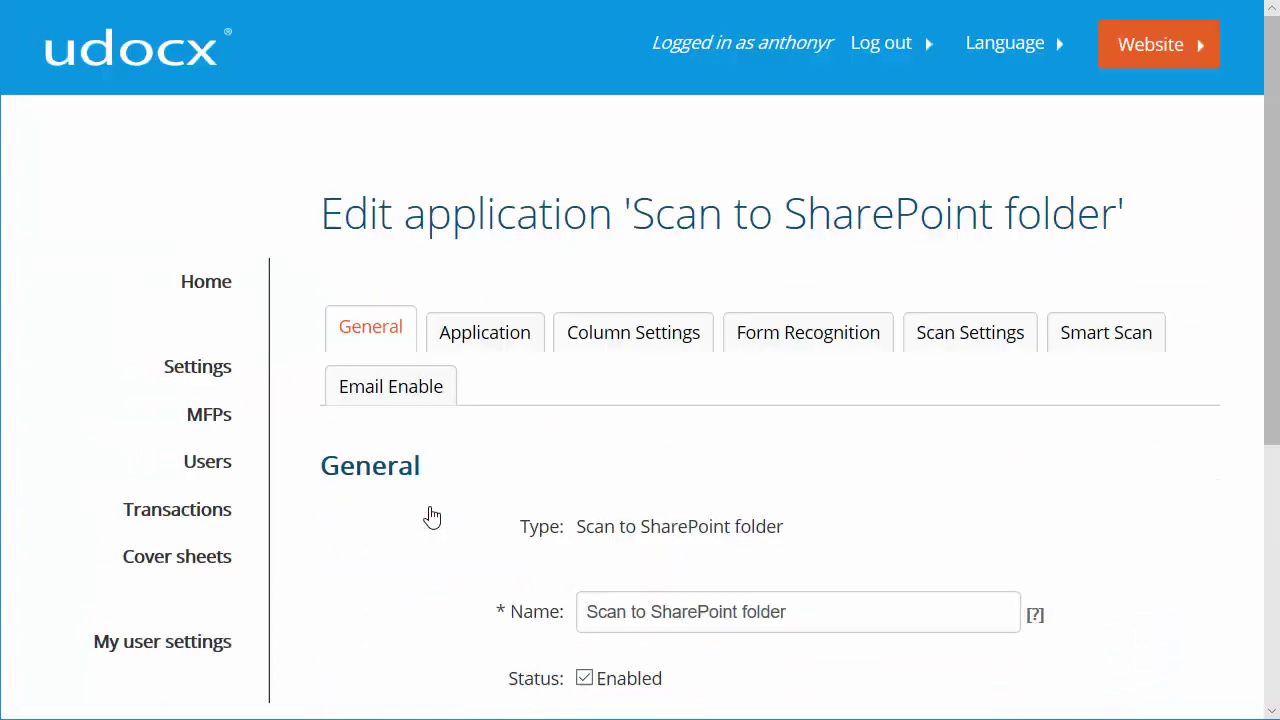
click(820, 334)
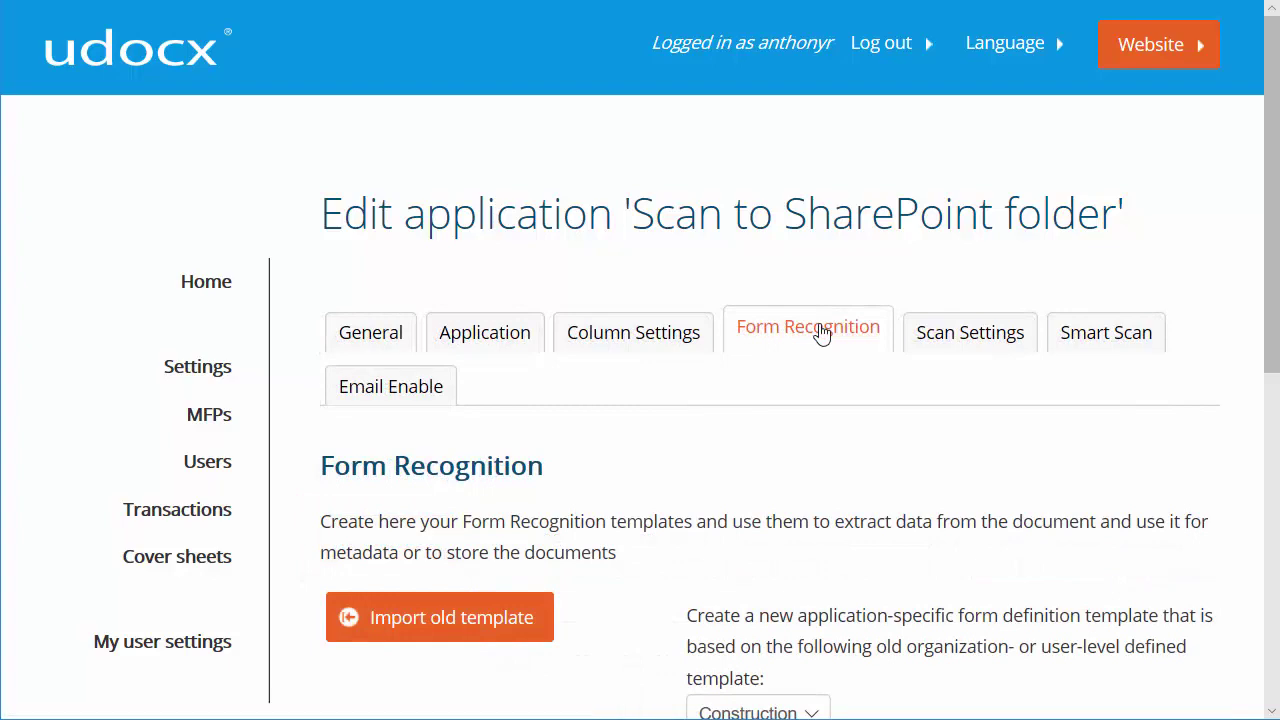
scroll(1016, 477, down, 2)
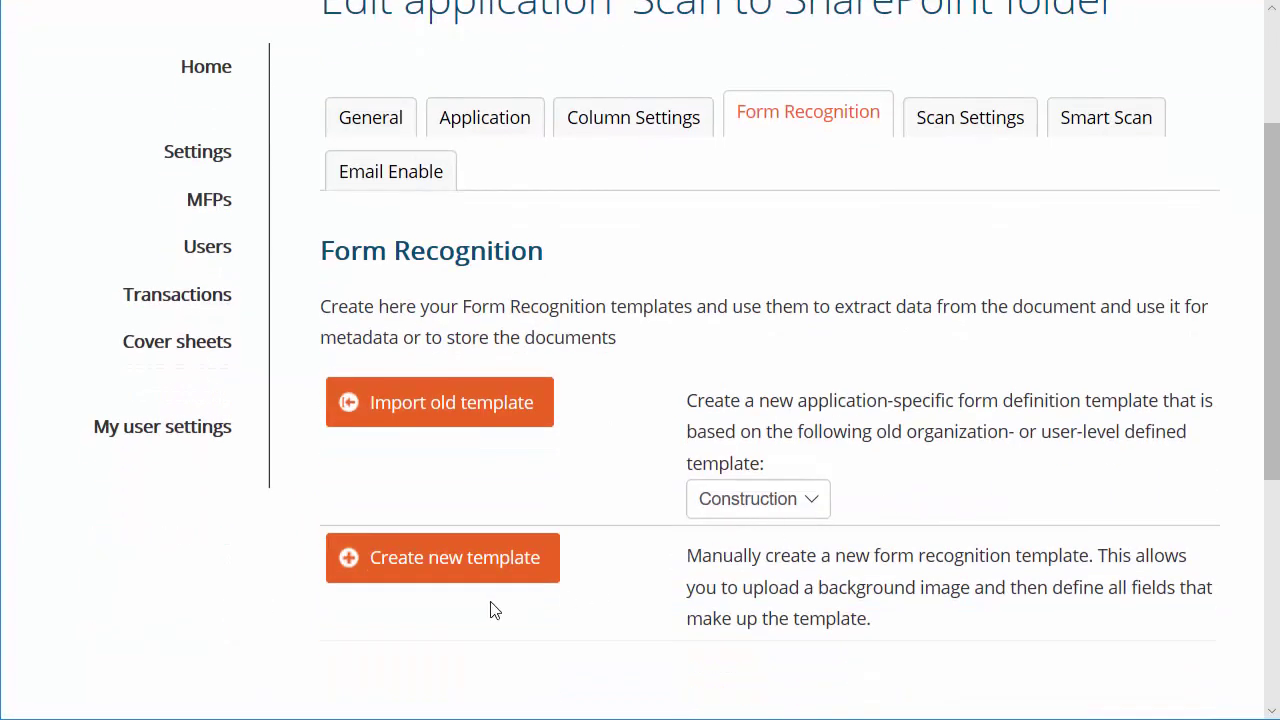
click(458, 567)
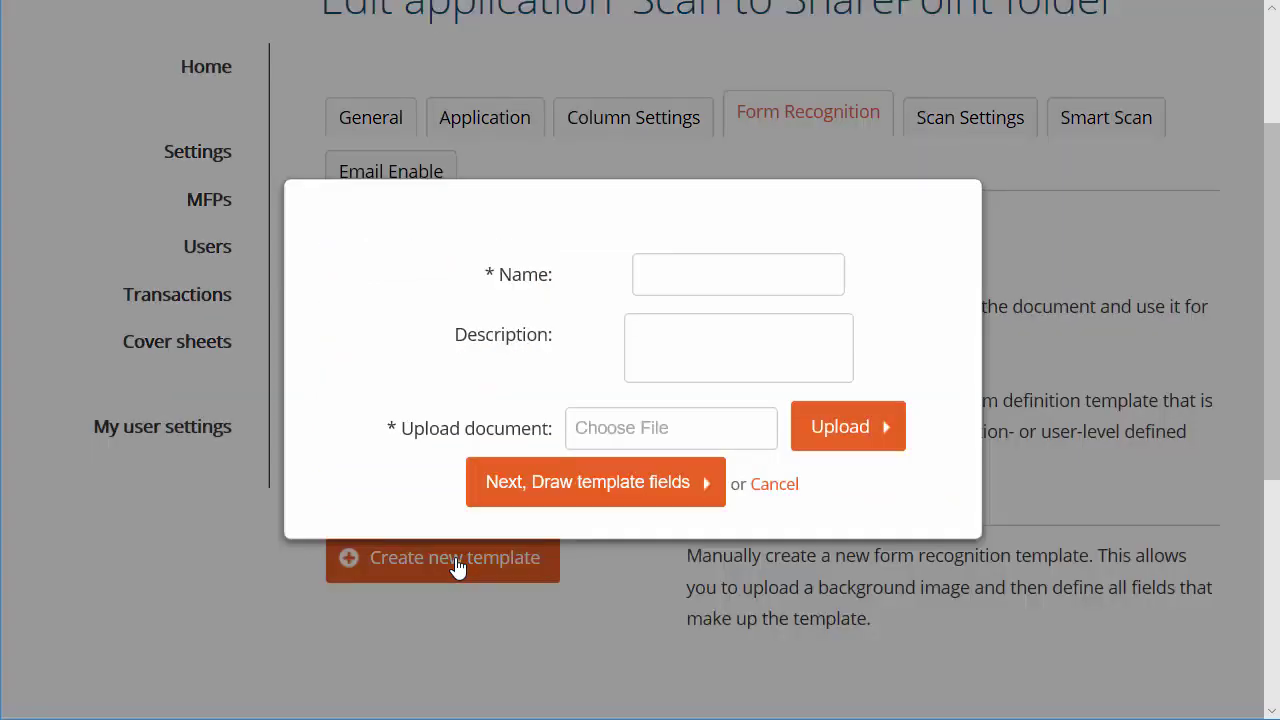
Name the template CES Invoice, upload CES Invoice Example.pdf as its document and continue to drawing the template fields
click(707, 275)
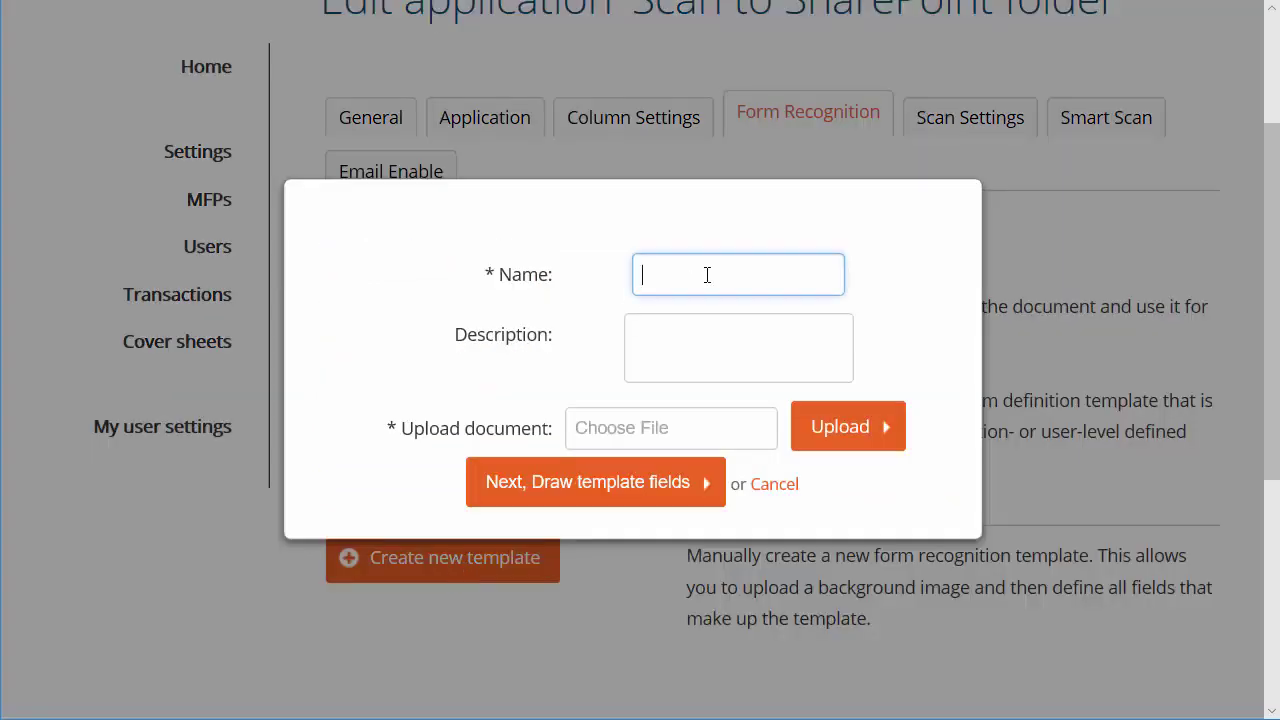
text(CES Invoice)
click(830, 428)
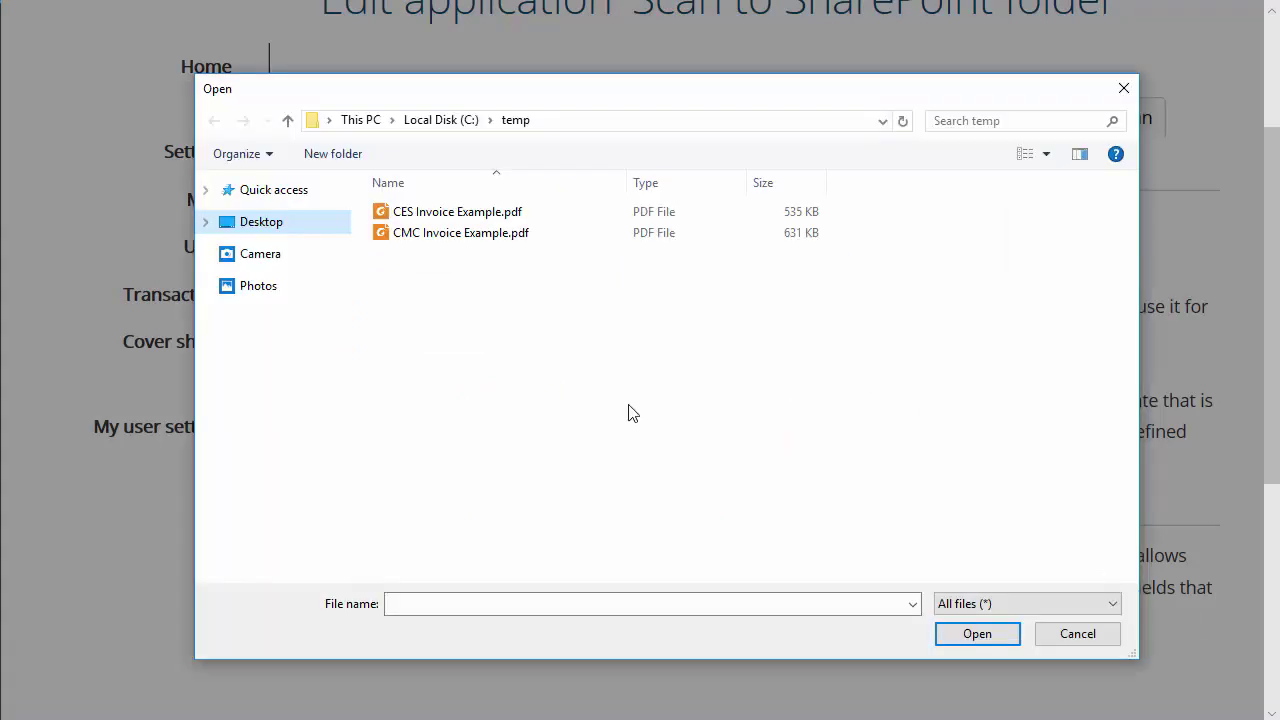
click(450, 213)
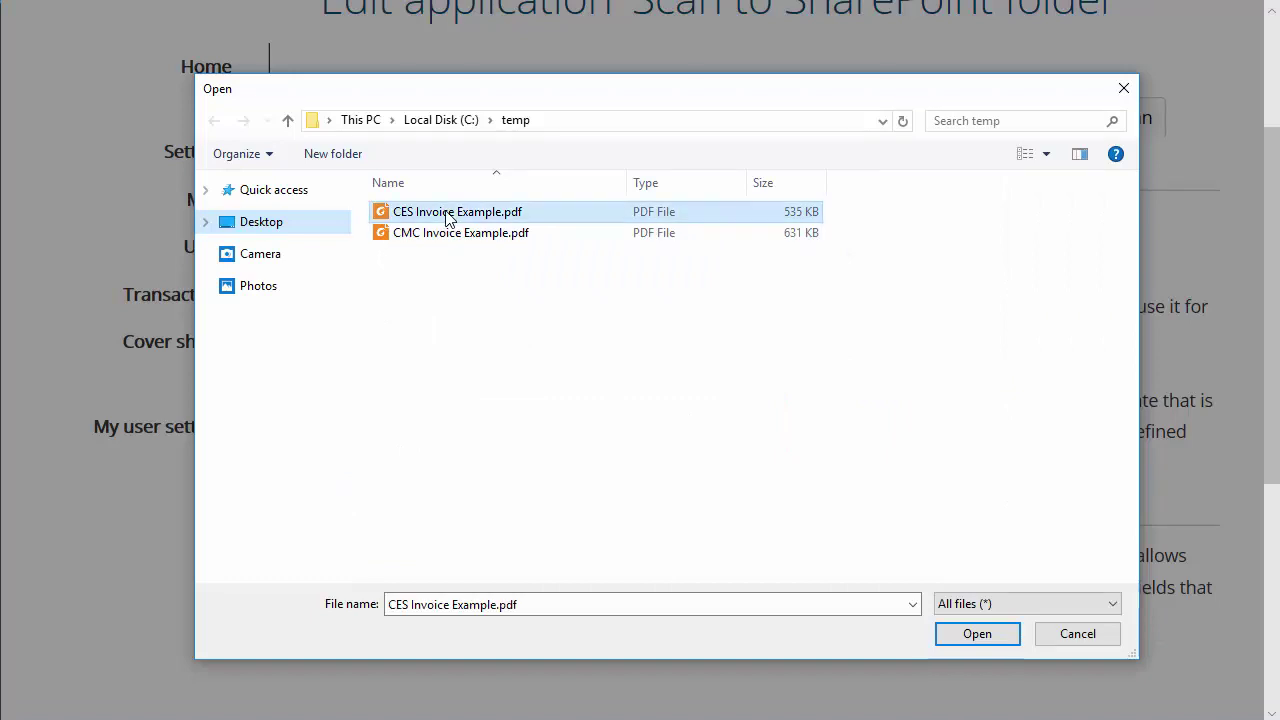
click(977, 634)
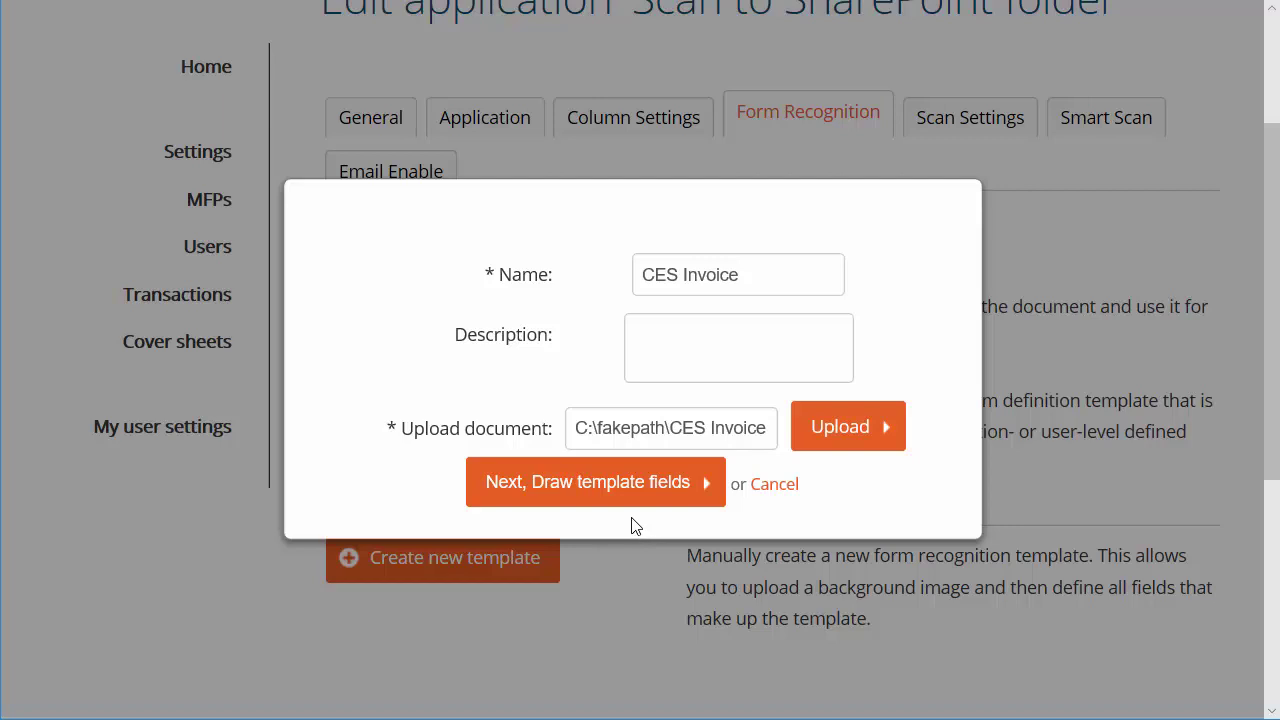
click(597, 488)
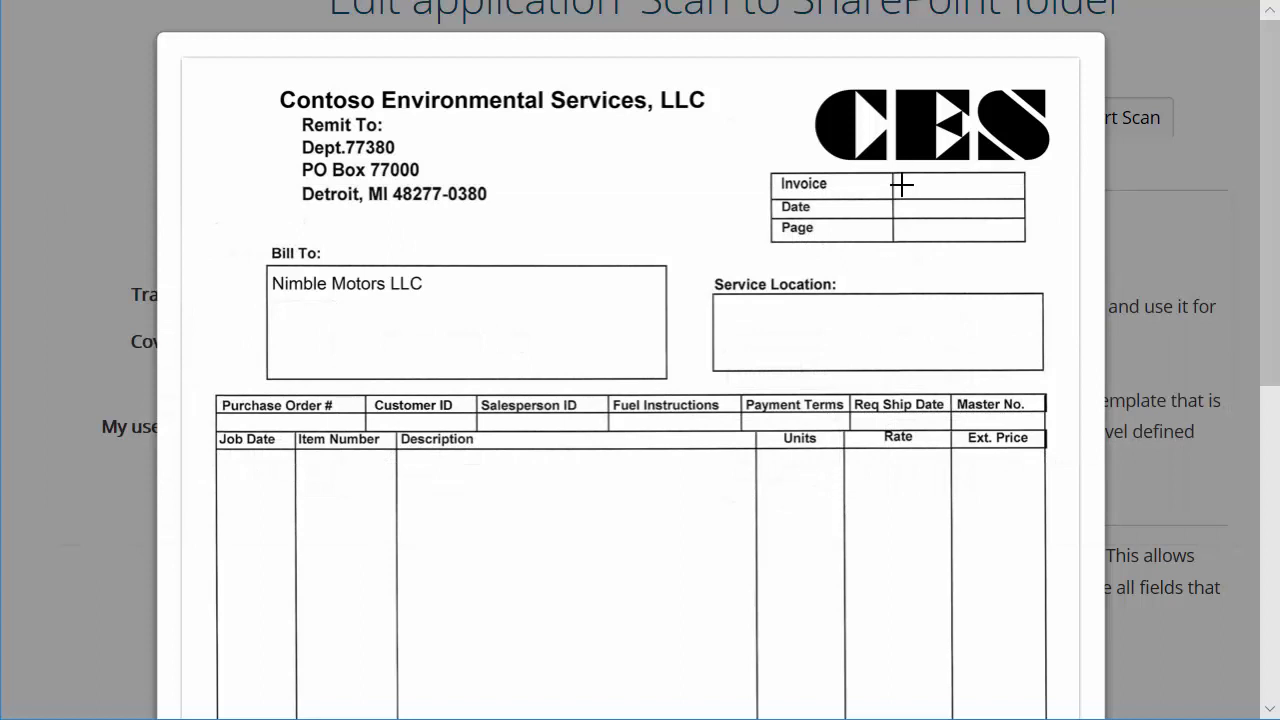
Draw a field over the empty Invoice value cell and map it to the Invoice # column
drag(893, 175, 1027, 202)
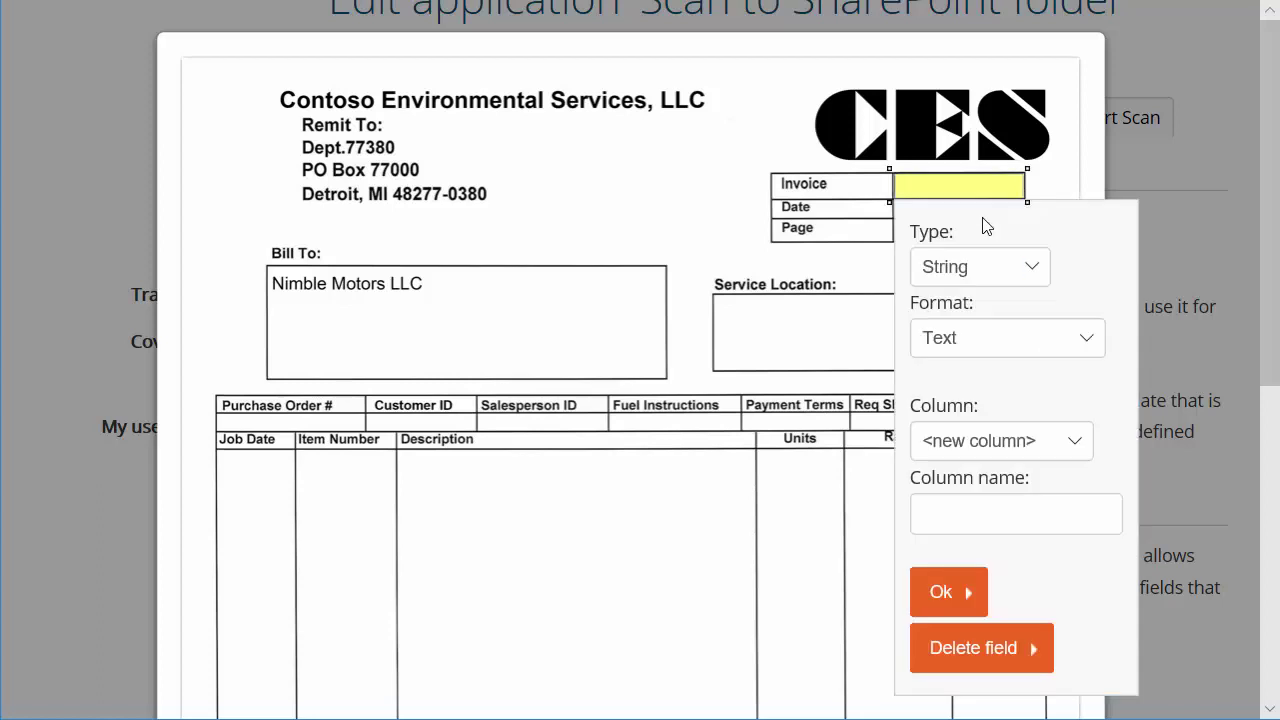
click(1074, 441)
click(1019, 487)
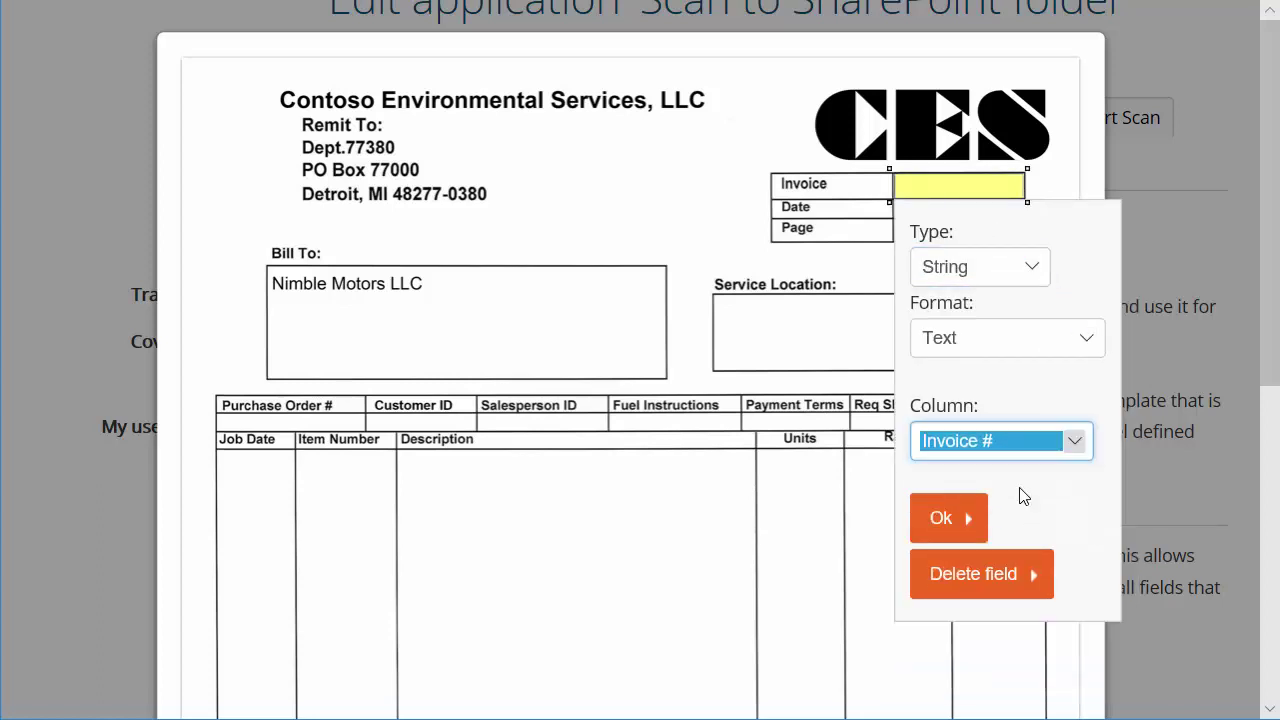
click(966, 518)
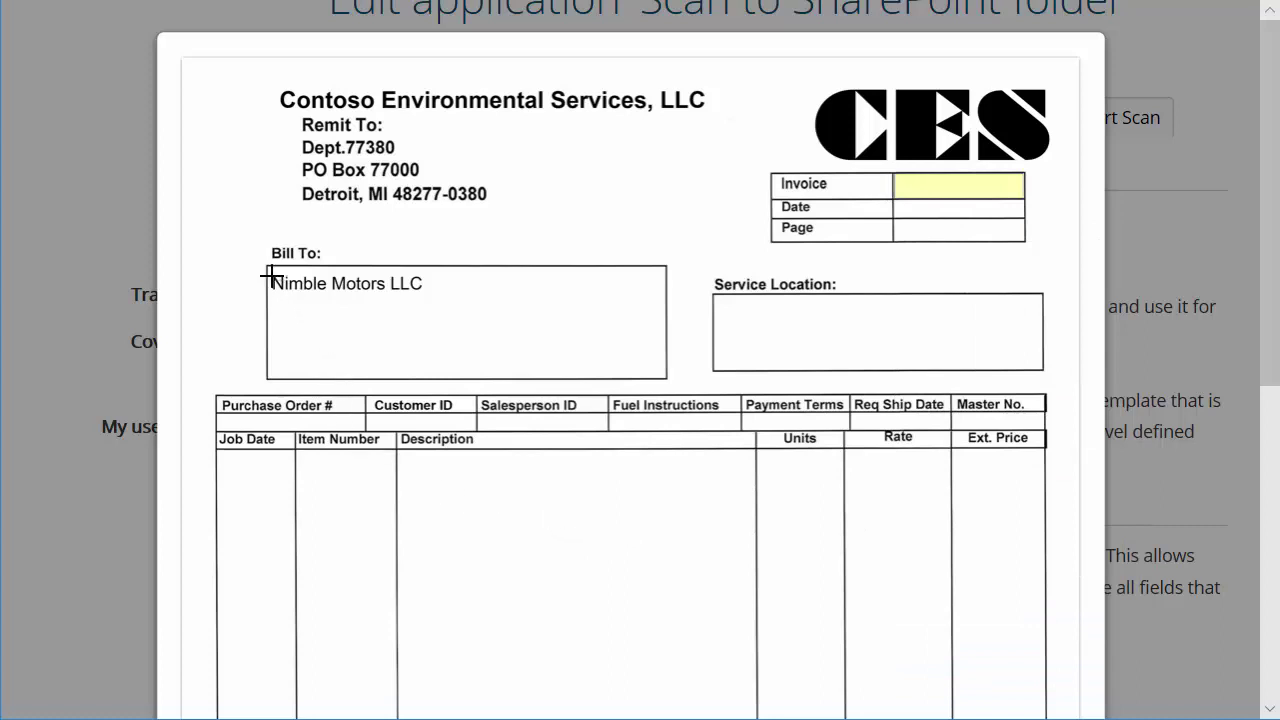
Draw a field over the first line of the Bill To box and map it to the Customer Name column
drag(270, 270, 663, 296)
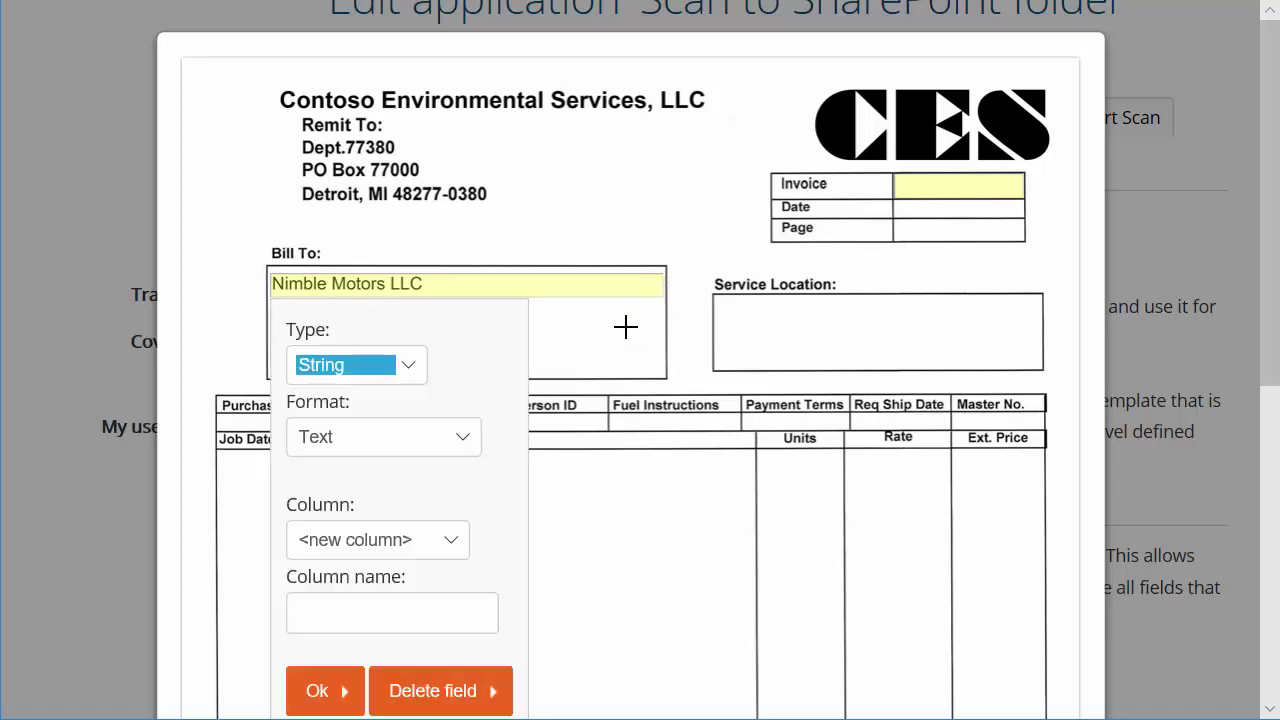
click(449, 542)
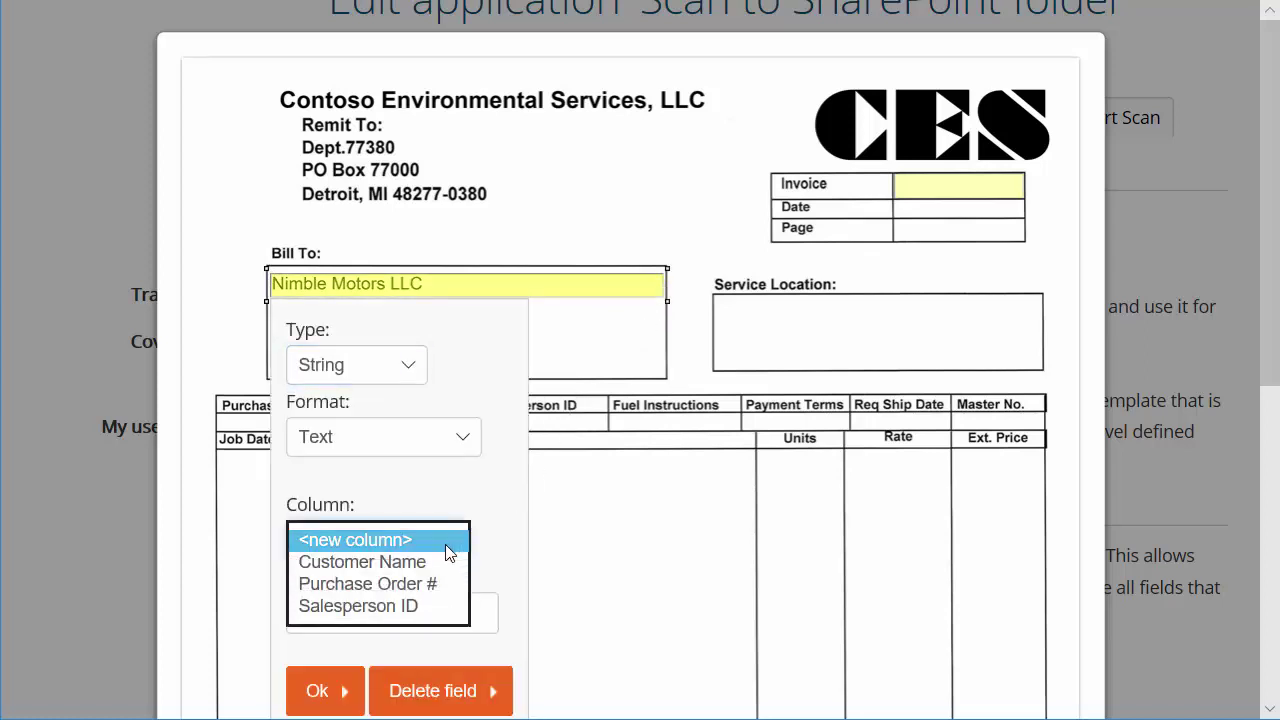
click(417, 563)
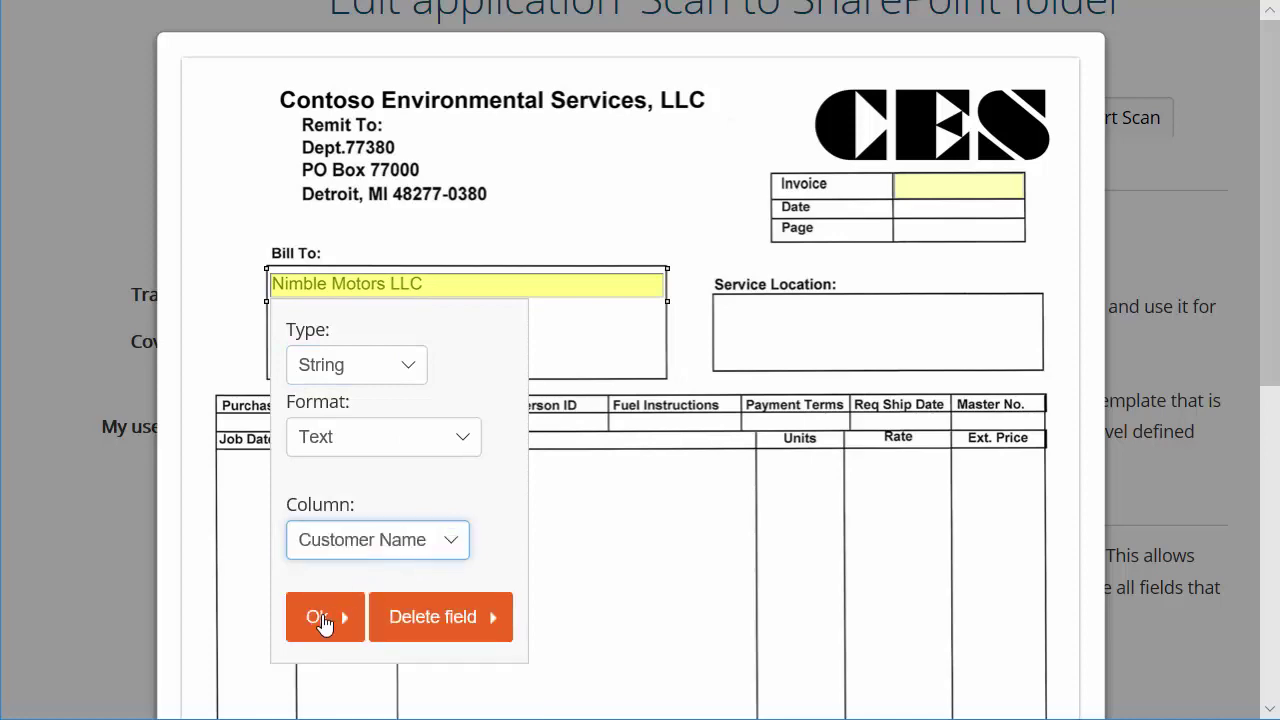
click(326, 618)
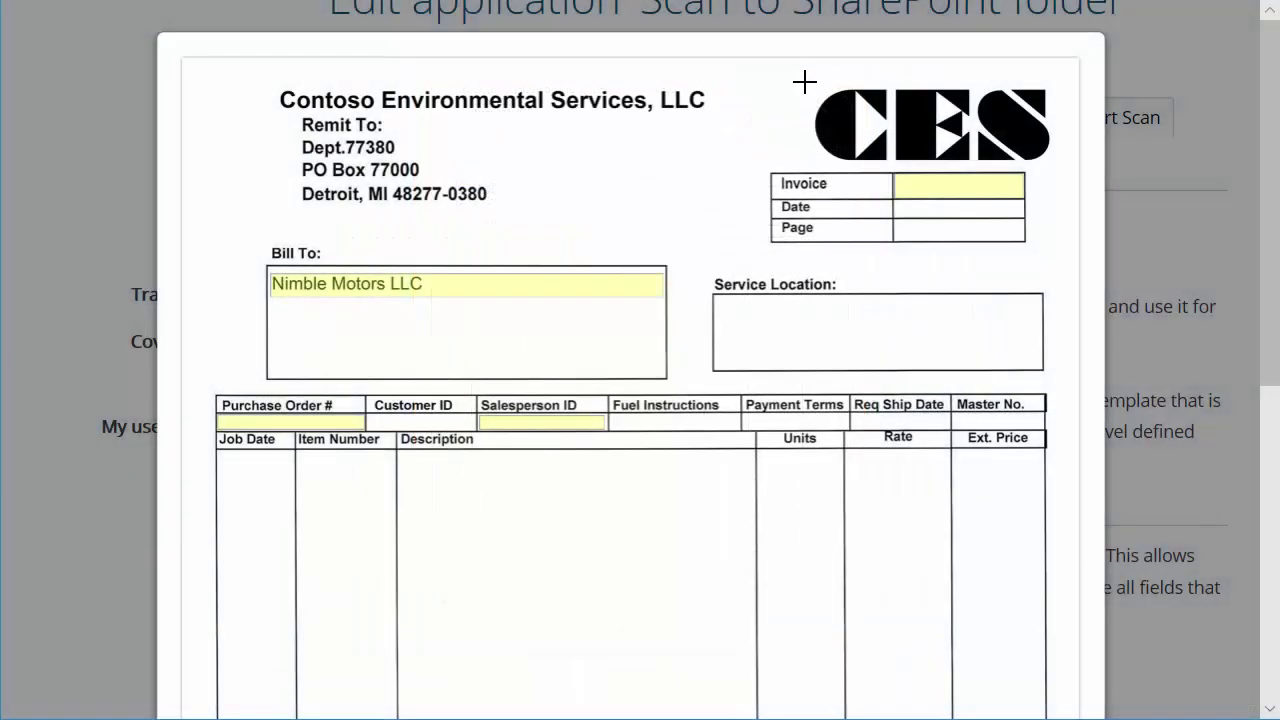
Draw a field around the CES logo and set its type to Anchor
drag(806, 82, 1064, 168)
click(895, 235)
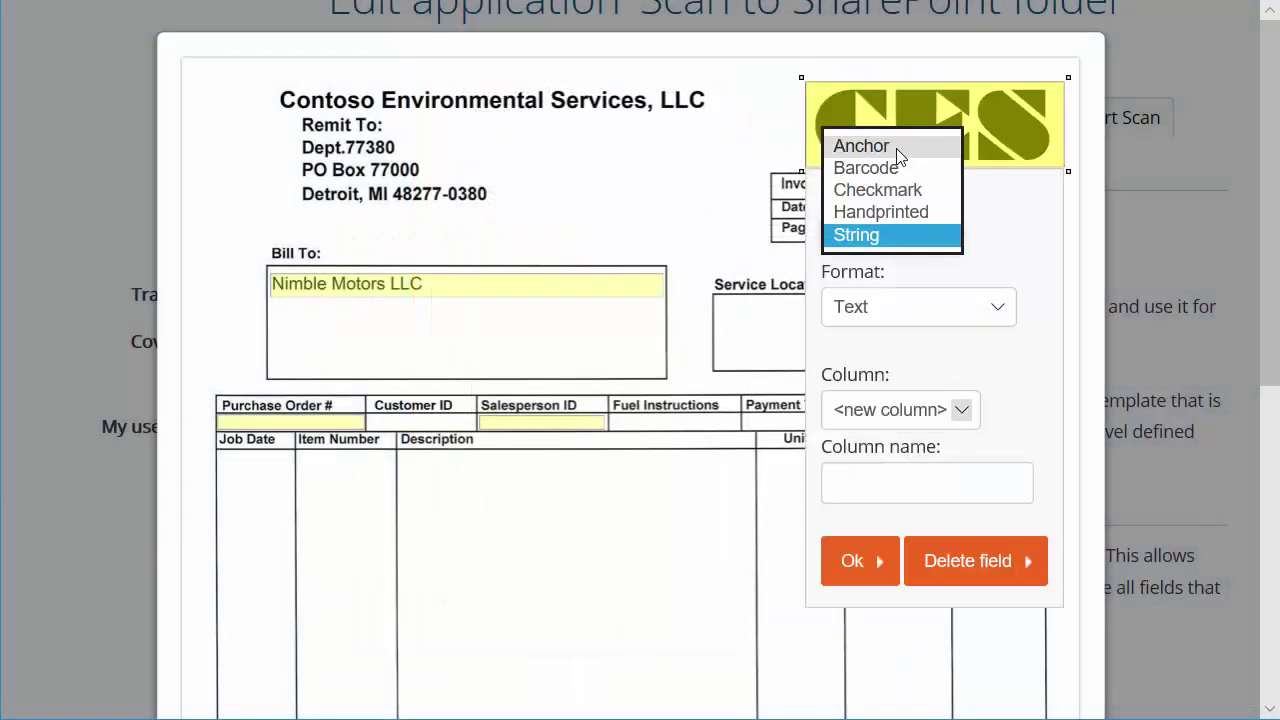
click(897, 155)
click(870, 355)
Mark the BBB logo at the foot of the invoice as an Anchor field and save the CES Invoice template
scroll(851, 600, down, 5)
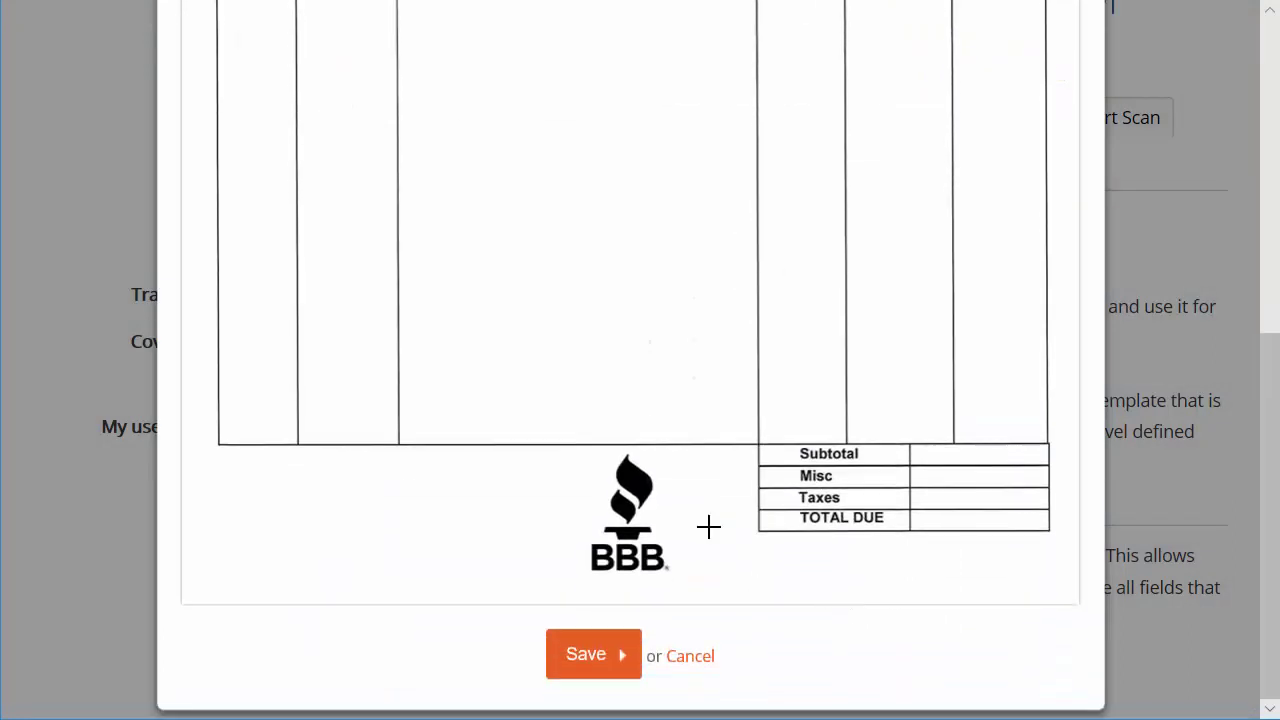
drag(589, 449, 681, 585)
click(710, 648)
click(680, 557)
scroll(810, 576, down, 2)
click(643, 615)
scroll(803, 596, up, 5)
scroll(803, 596, down, 5)
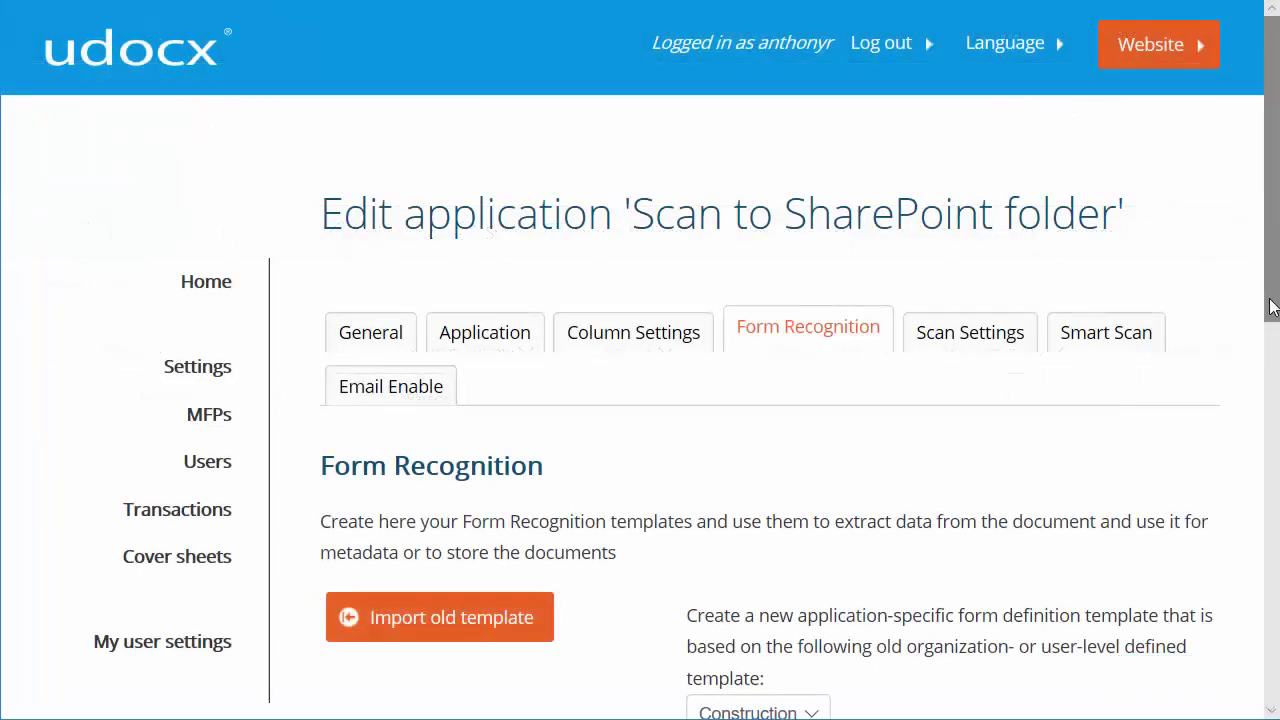
Create a second form recognition template named CMC Invoice from the CMC invoice example PDF and continue to drawing its fields
drag(1262, 300, 1262, 501)
click(457, 318)
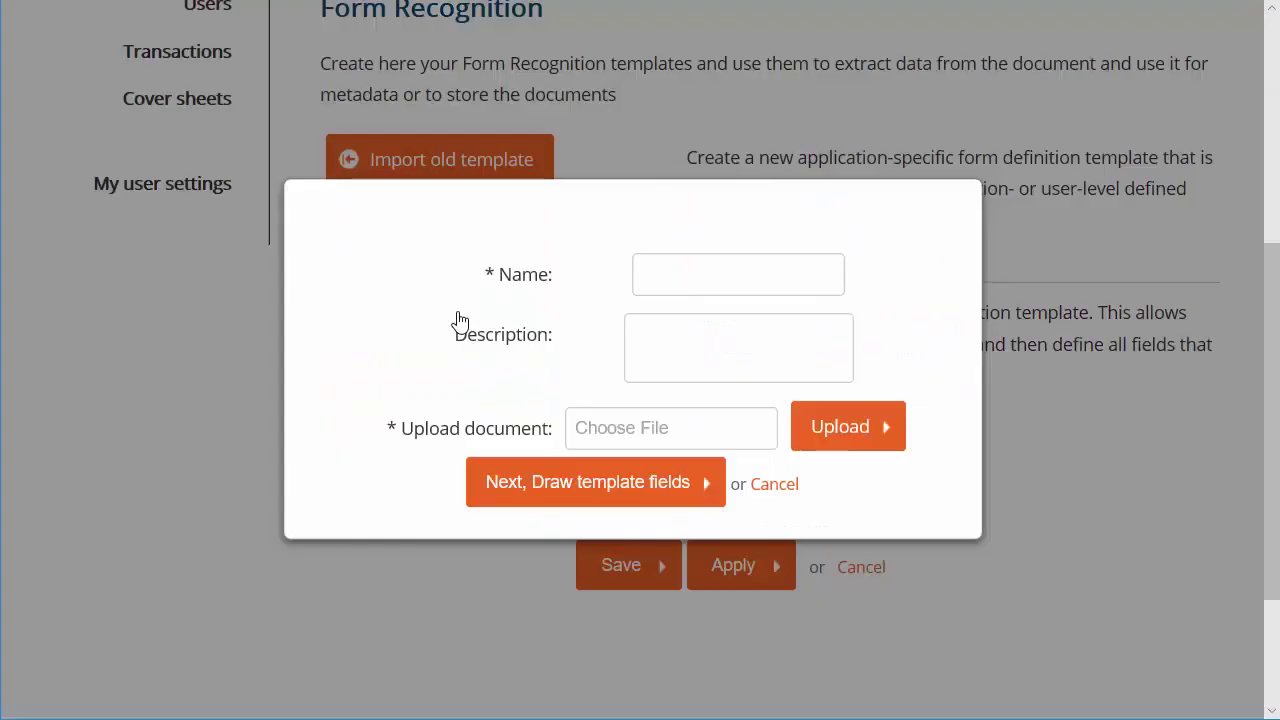
click(712, 271)
text(CMC Invoice)
click(843, 426)
click(460, 229)
click(977, 630)
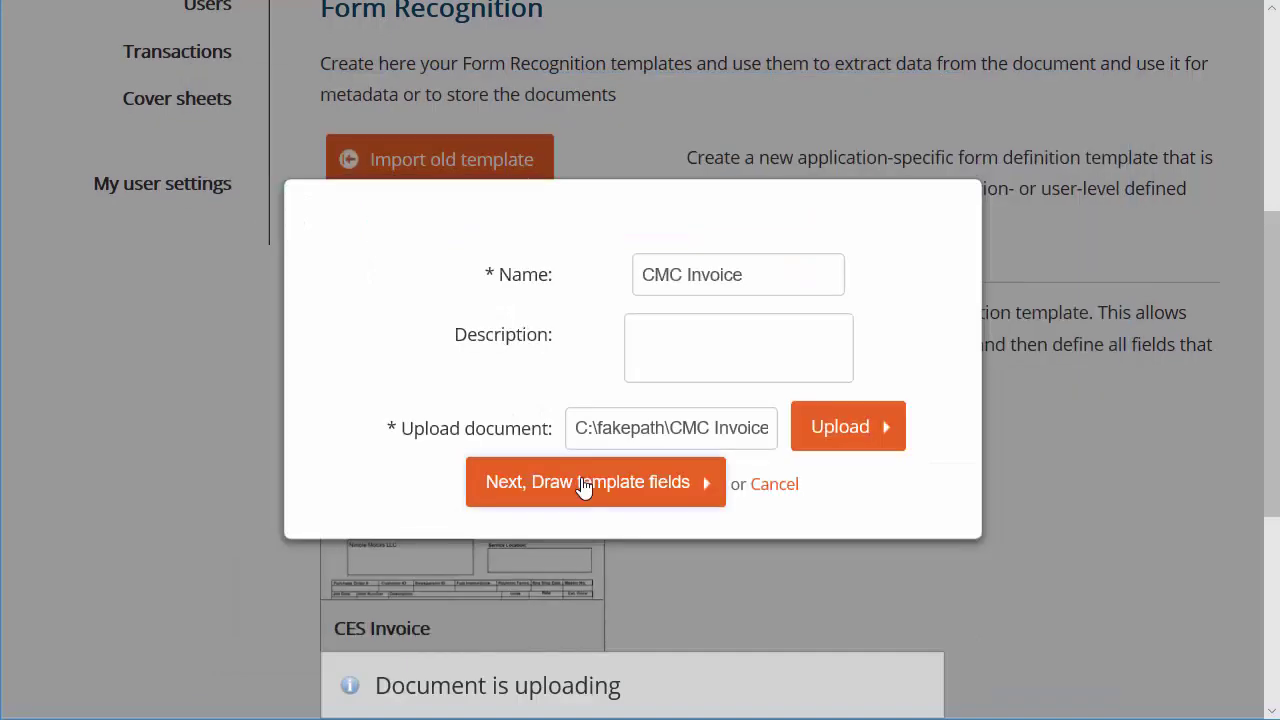
click(585, 483)
Draw a field on the CUSTOMER NAME line of the CMC invoice and map it to the Customer Name column
drag(824, 130, 1042, 152)
click(997, 392)
click(903, 430)
click(903, 486)
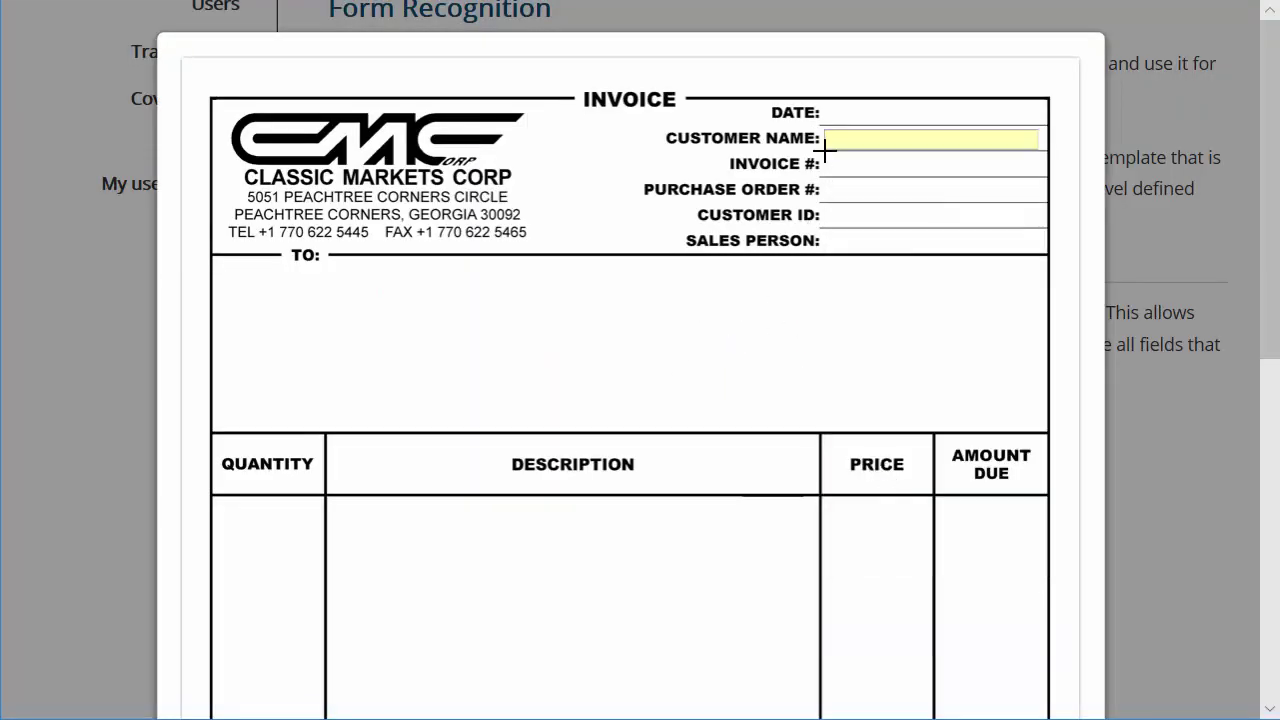
Draw a field on the INVOICE # line and map it to the Invoice # column
drag(846, 160, 1043, 175)
click(968, 250)
click(1006, 417)
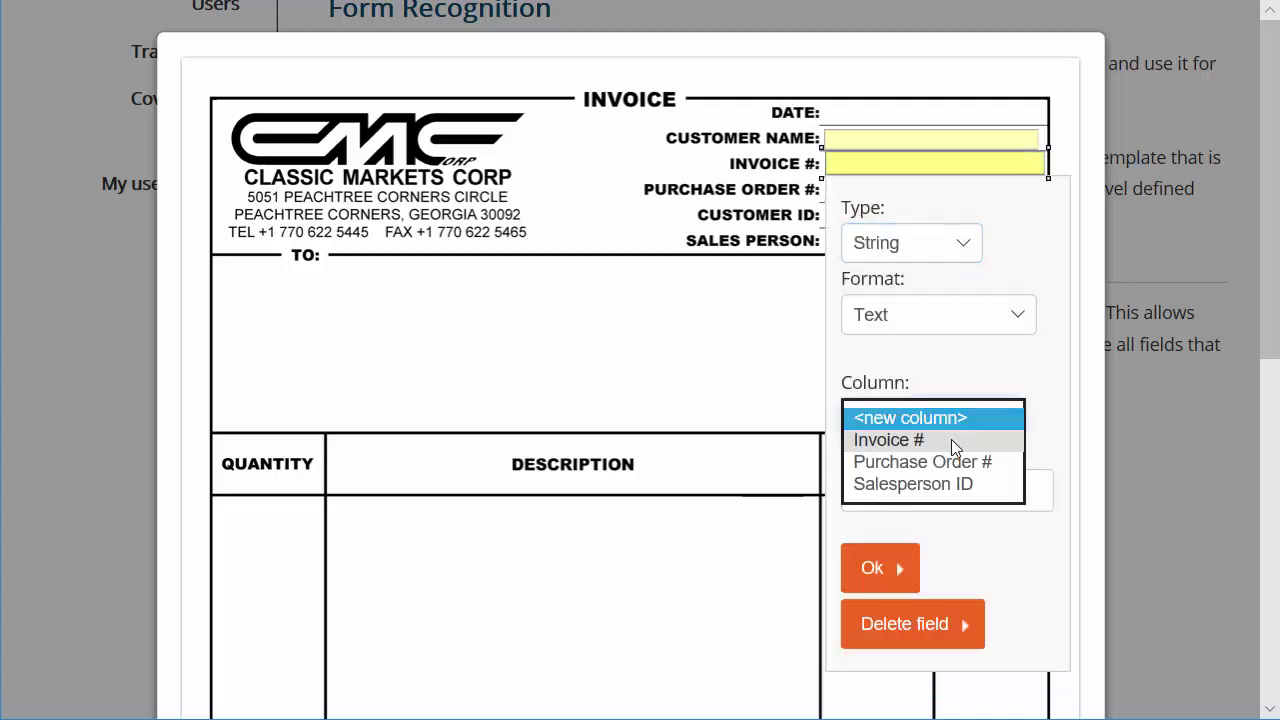
click(886, 437)
click(880, 486)
Draw a field on the PURCHASE ORDER # line and map it to the Purchase Order # column
drag(829, 181, 1026, 200)
click(993, 445)
click(920, 466)
click(877, 591)
Draw a field on the SALES PERSON line and map it to the Salesperson ID column
drag(827, 231, 1040, 250)
click(936, 491)
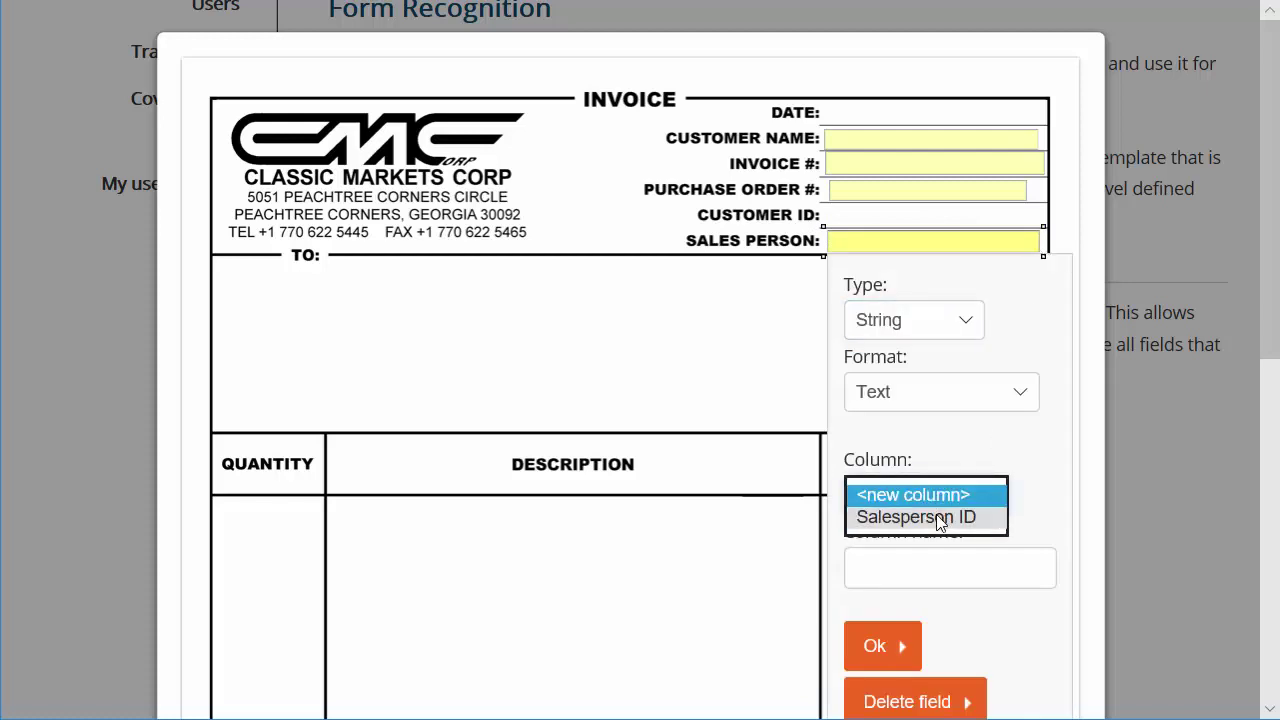
click(936, 516)
click(884, 575)
Draw a field around the INVOICE heading of the CMC invoice and set its type to Anchor
drag(578, 82, 687, 118)
click(719, 180)
click(660, 163)
click(640, 297)
Draw another field near the foot of the CMC invoice and save the CMC Invoice template
scroll(669, 426, down, 6)
mouse_move(724, 526)
mouse_down()
mouse_move(809, 560)
mouse_move(811, 575)
mouse_up()
click(858, 630)
key(Escape)
click(586, 652)
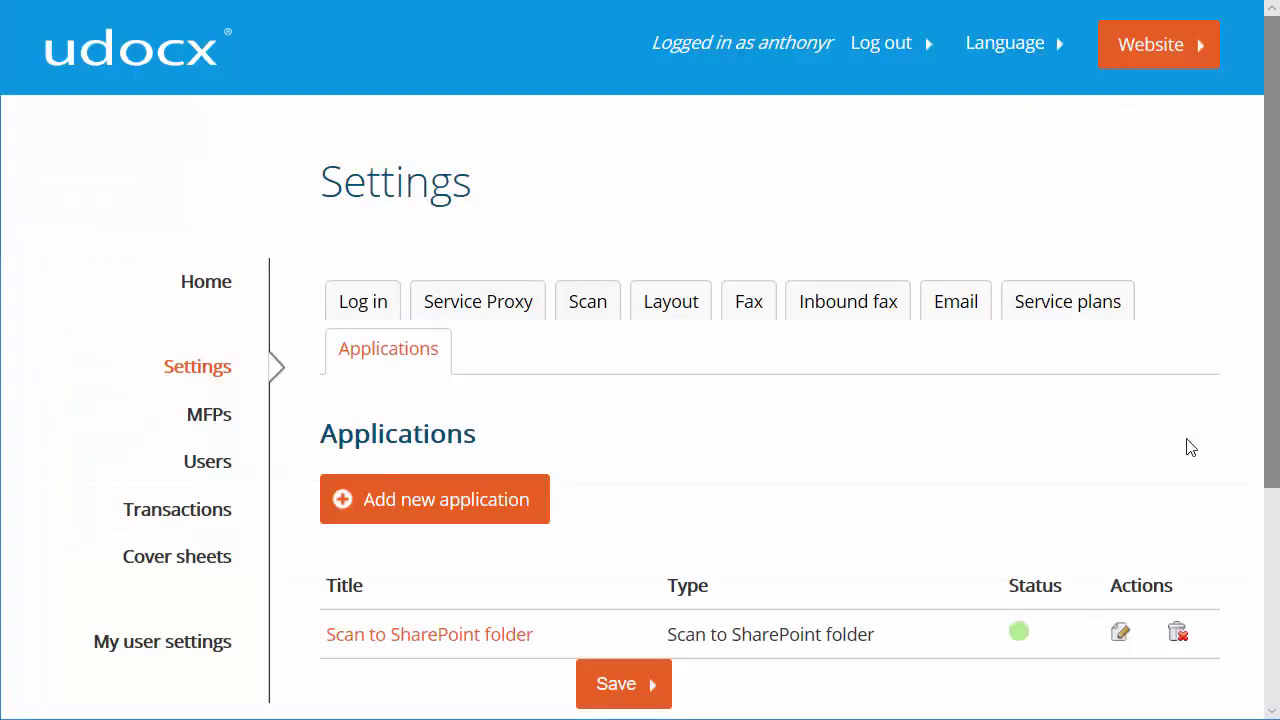
Set the Scan to SharePoint folder application's destination folder to /Invoices/ followed by the Salesperson ID field, and save the application
click(444, 636)
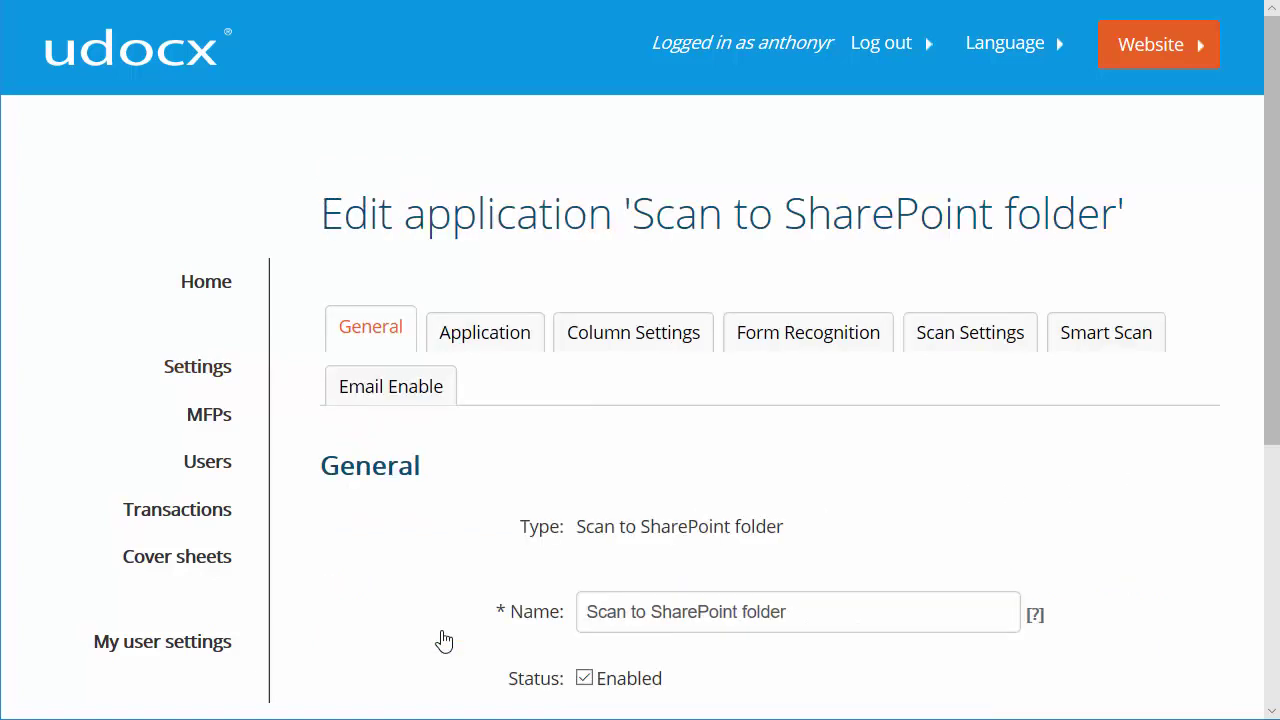
click(497, 338)
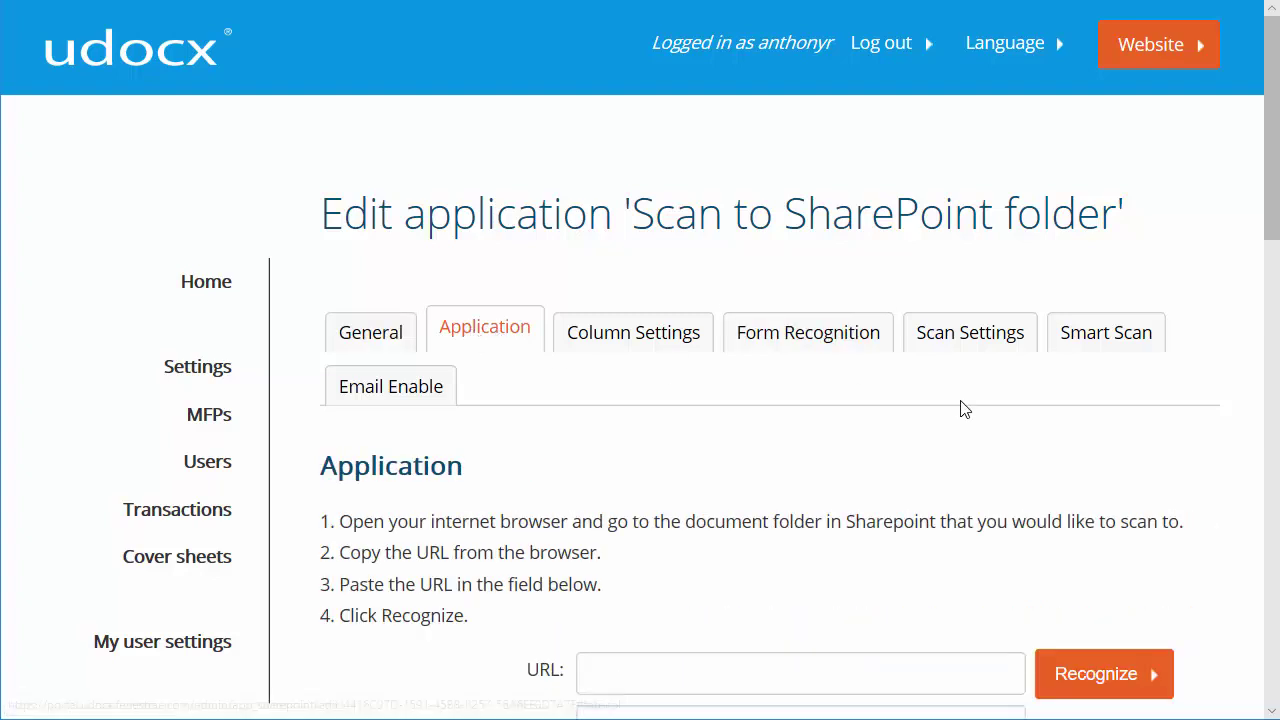
scroll(963, 409, down, 2)
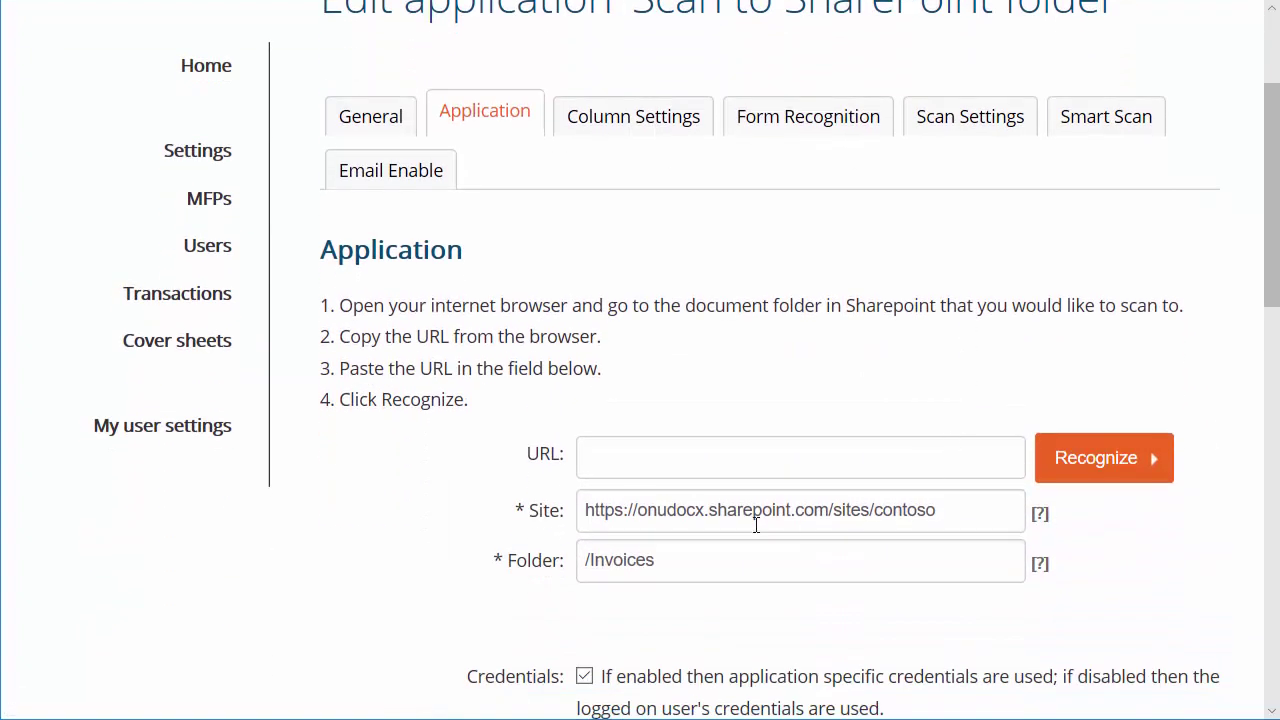
click(719, 562)
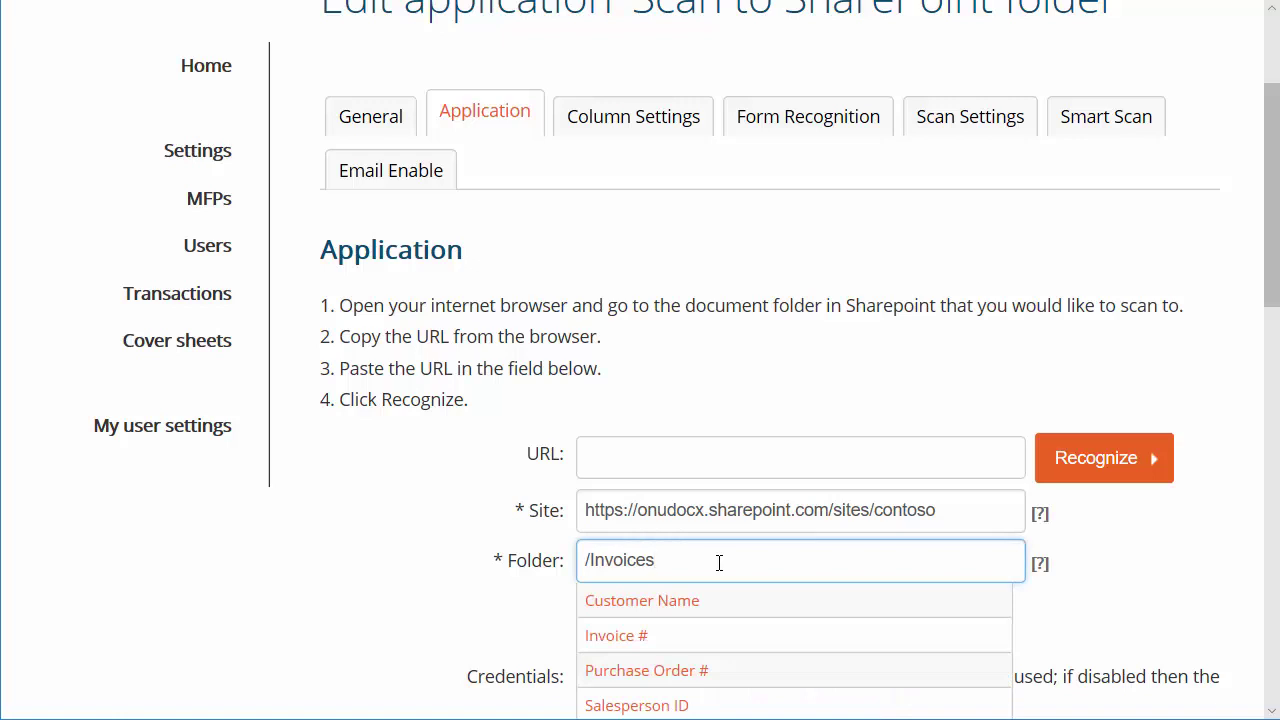
click(648, 706)
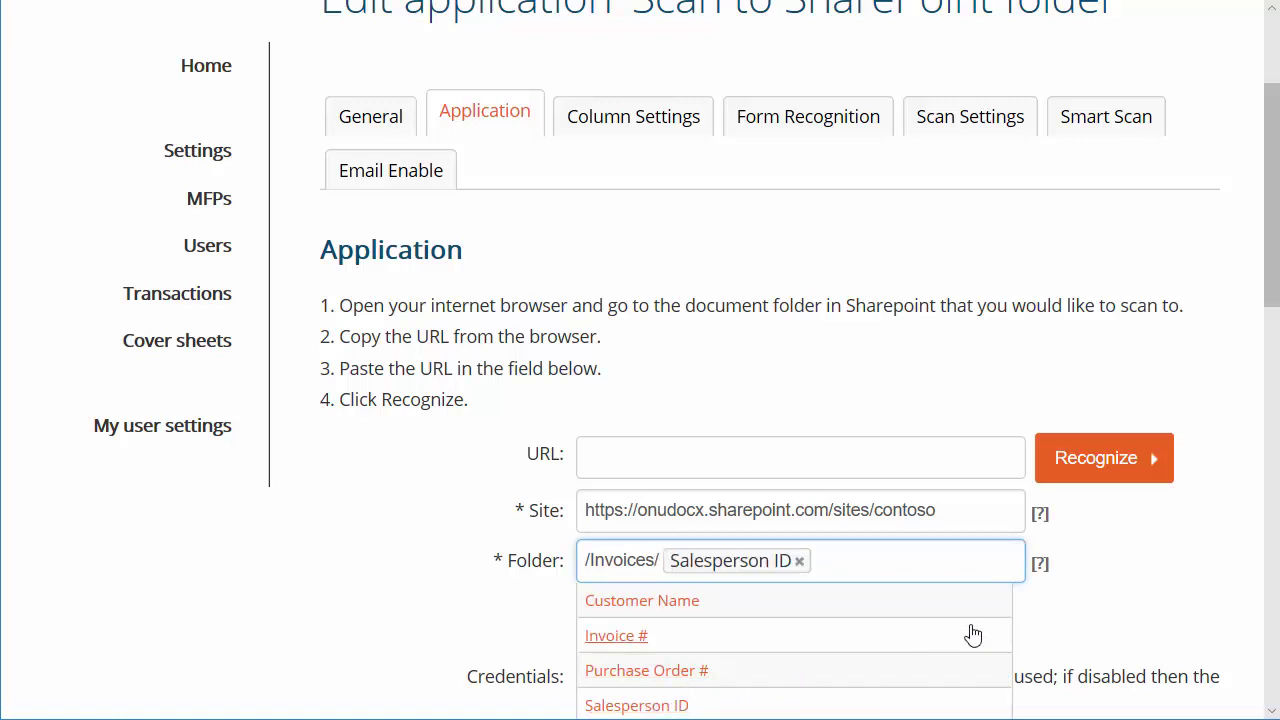
click(1158, 573)
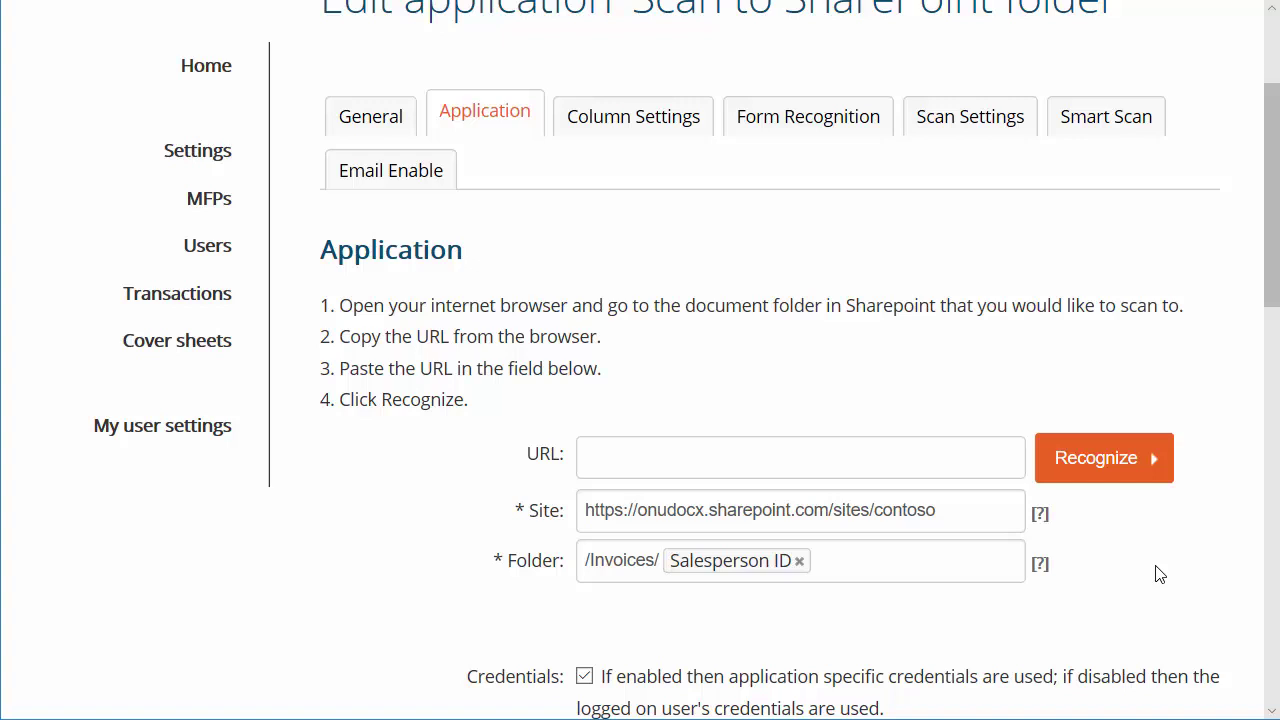
scroll(1158, 574, down, 10)
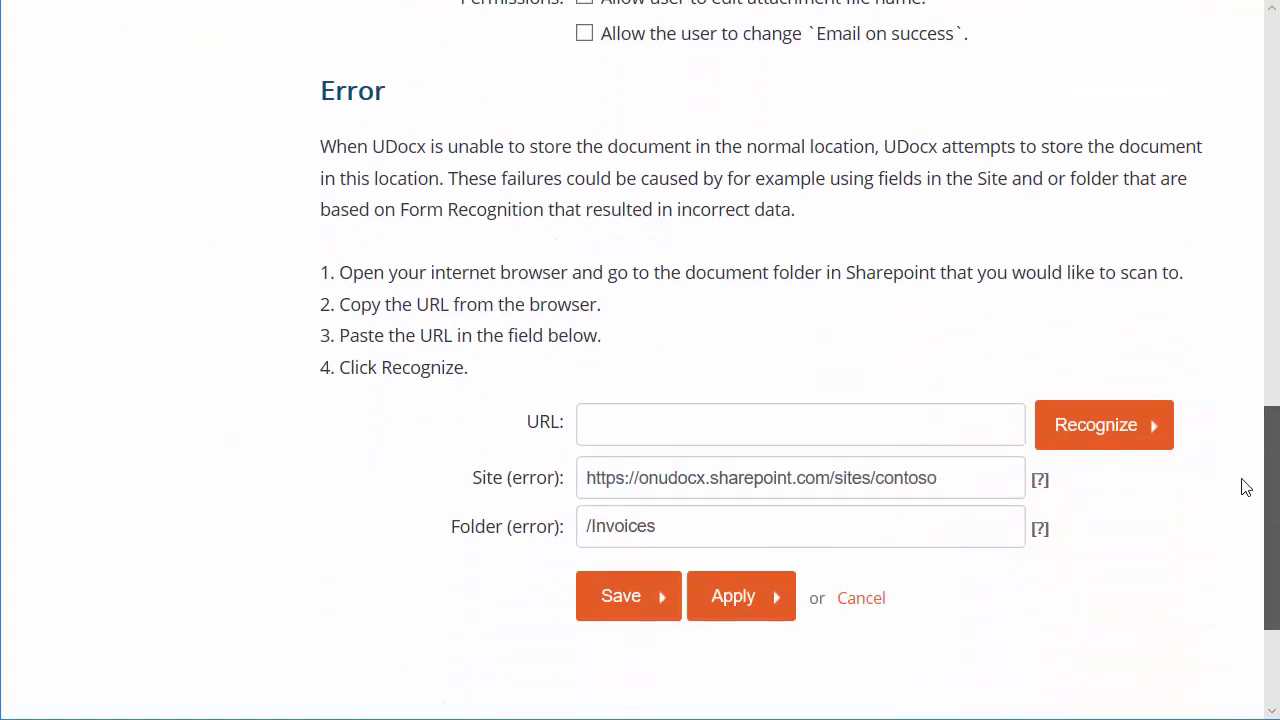
scroll(1240, 503, up, 1)
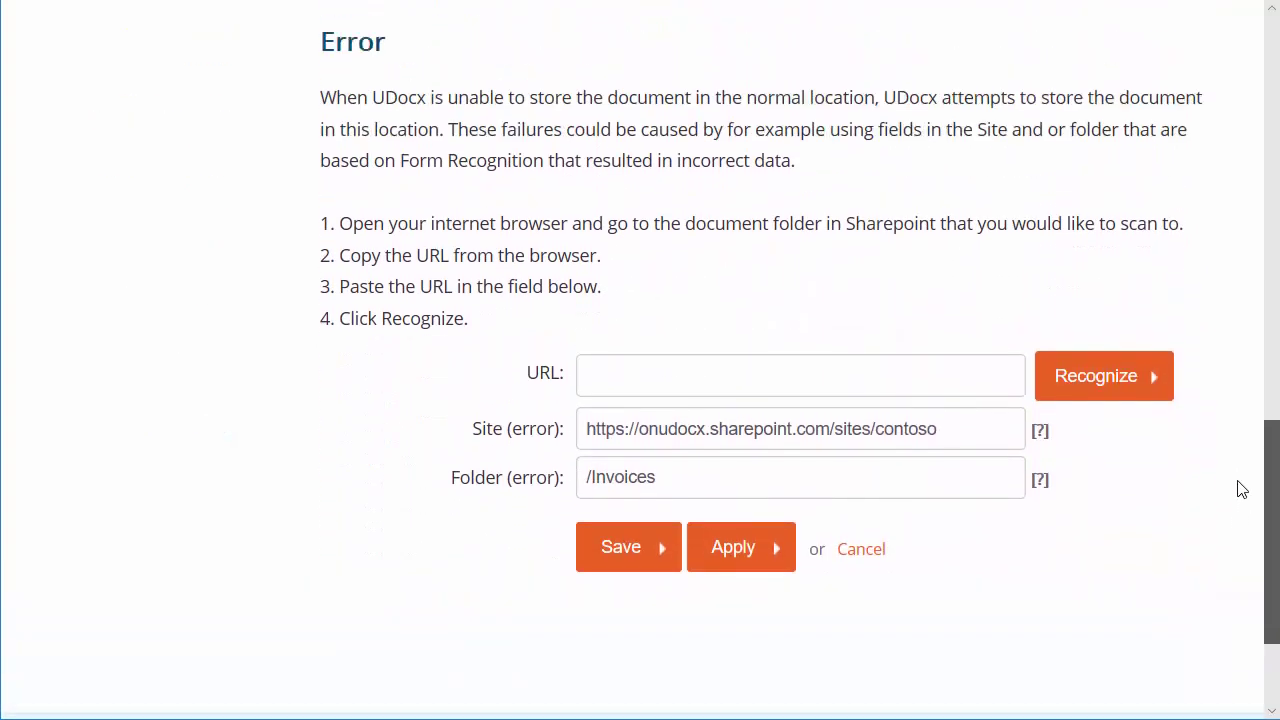
click(643, 555)
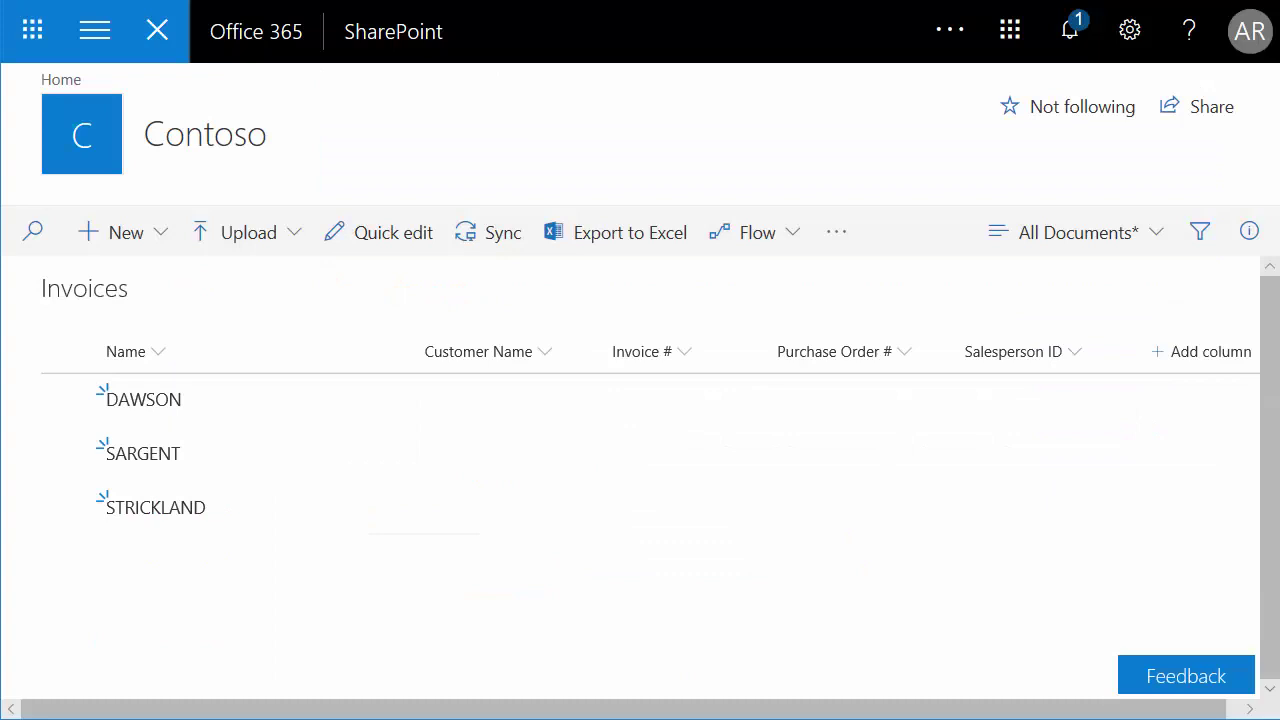
Switch to the SharePoint Invoices library and examine the invoices filed in each of the three salesperson folders
click(143, 400)
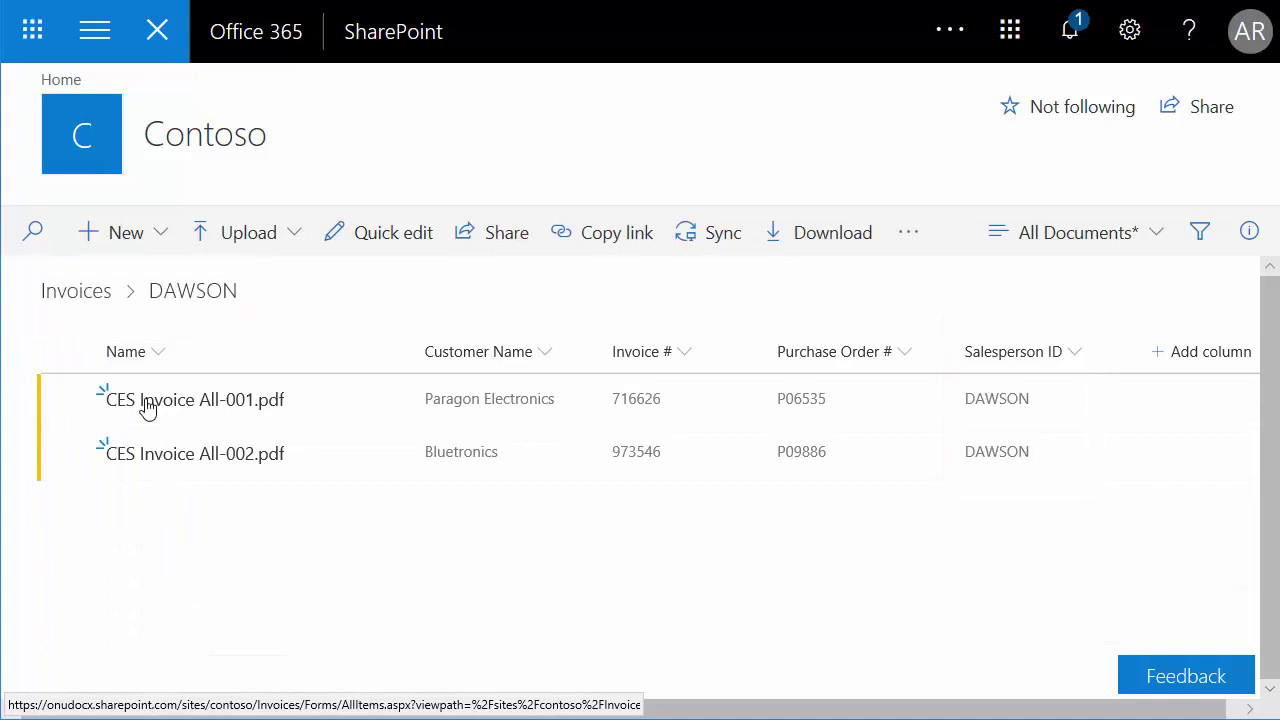
click(77, 294)
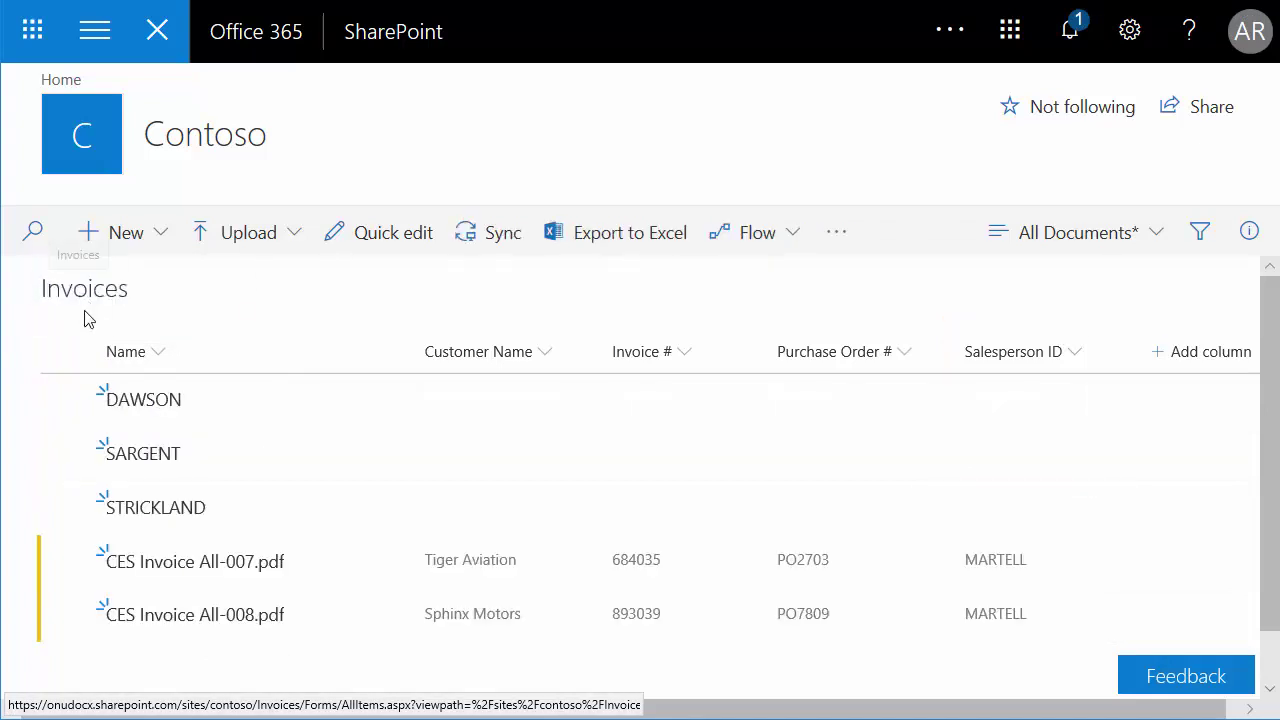
click(140, 455)
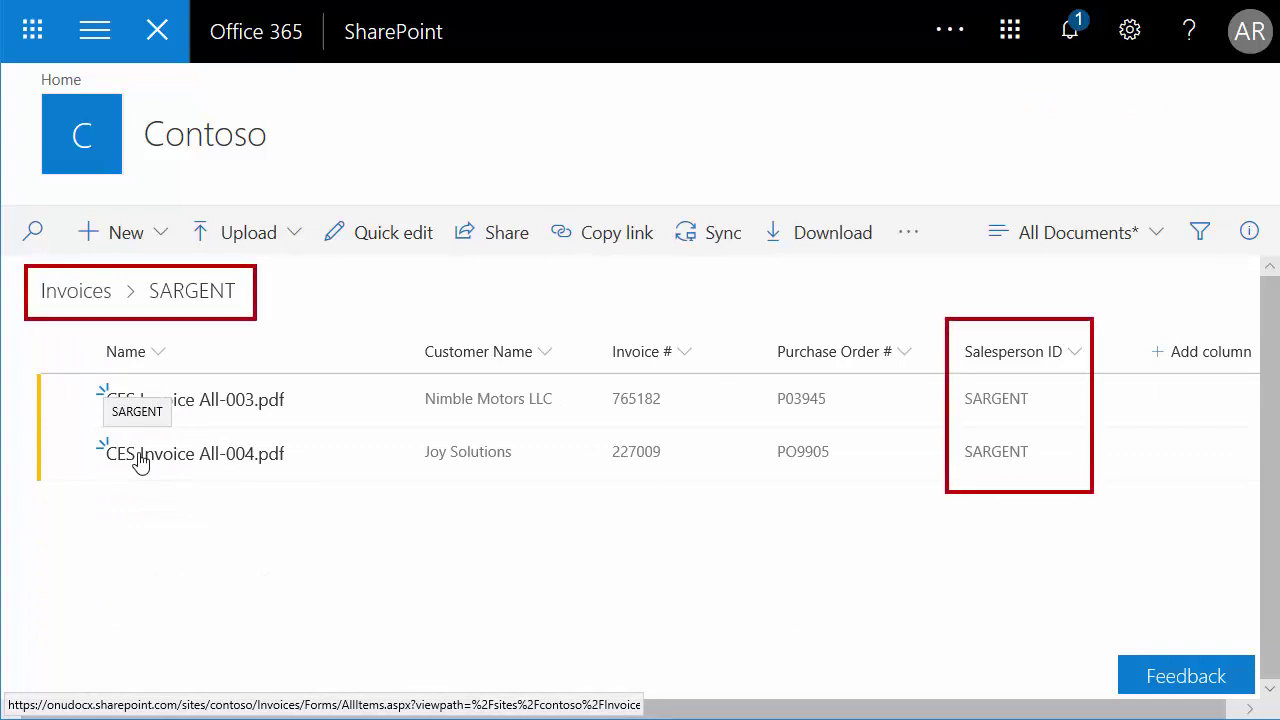
click(77, 294)
click(130, 508)
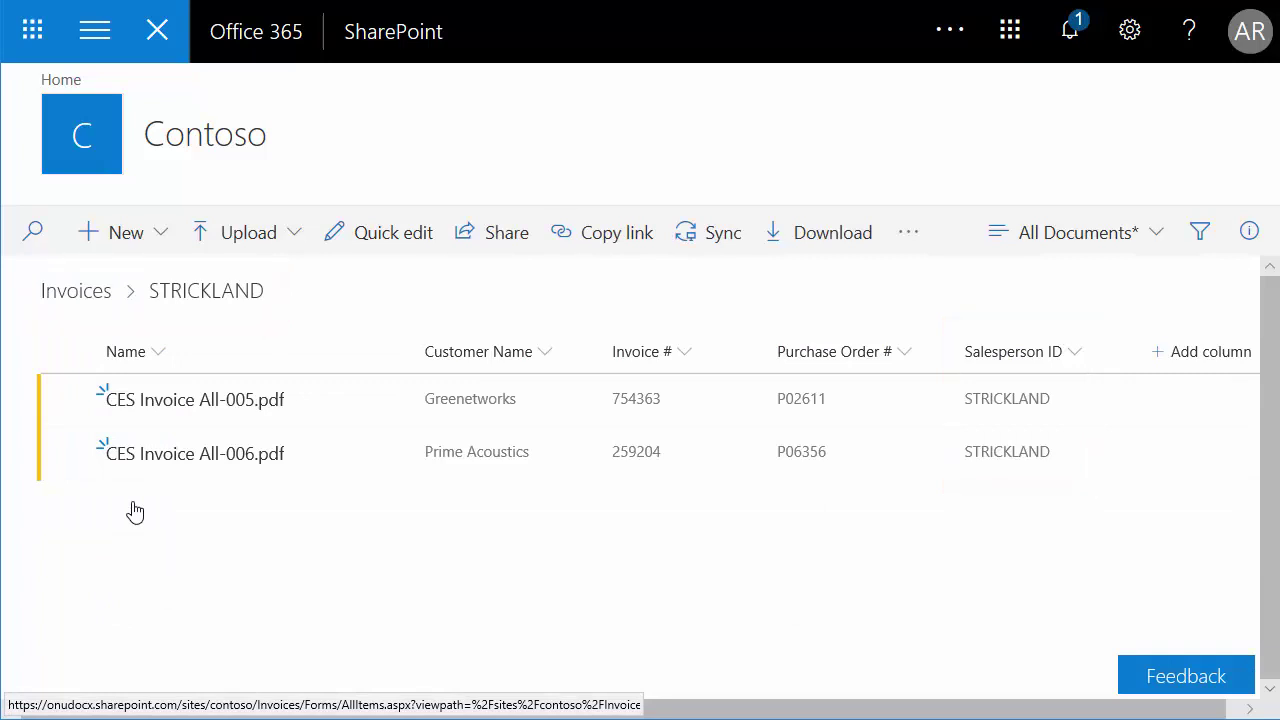
click(85, 298)
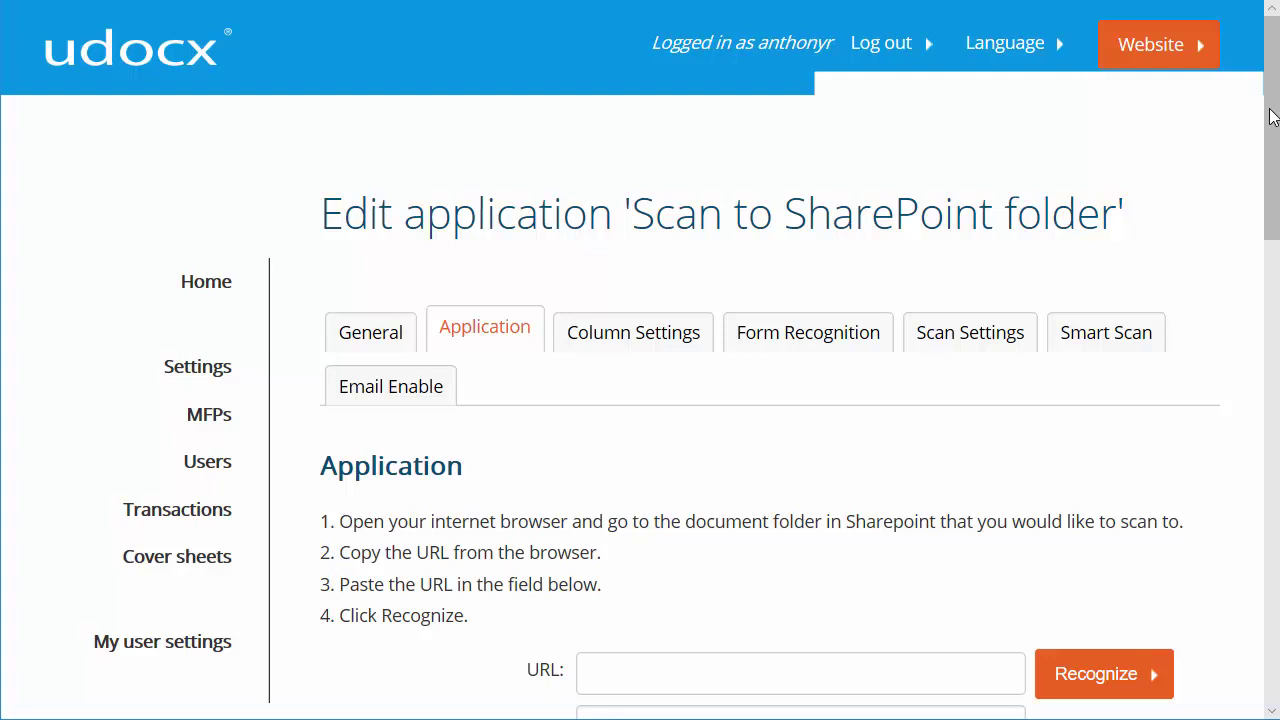
Switch to the udocx application settings, set the file name to Customer Name-Invoice #-Timestamp(GMT) using the column fields, and save
drag(1270, 117, 1260, 414)
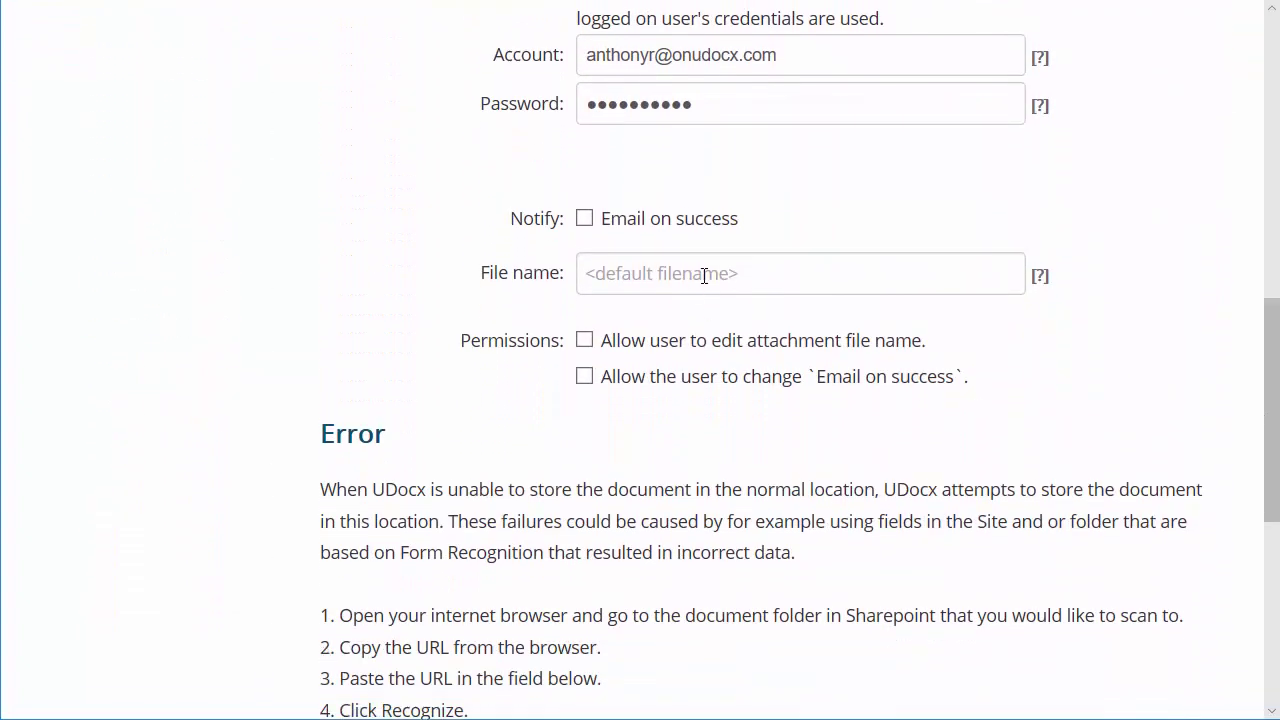
click(707, 276)
click(677, 357)
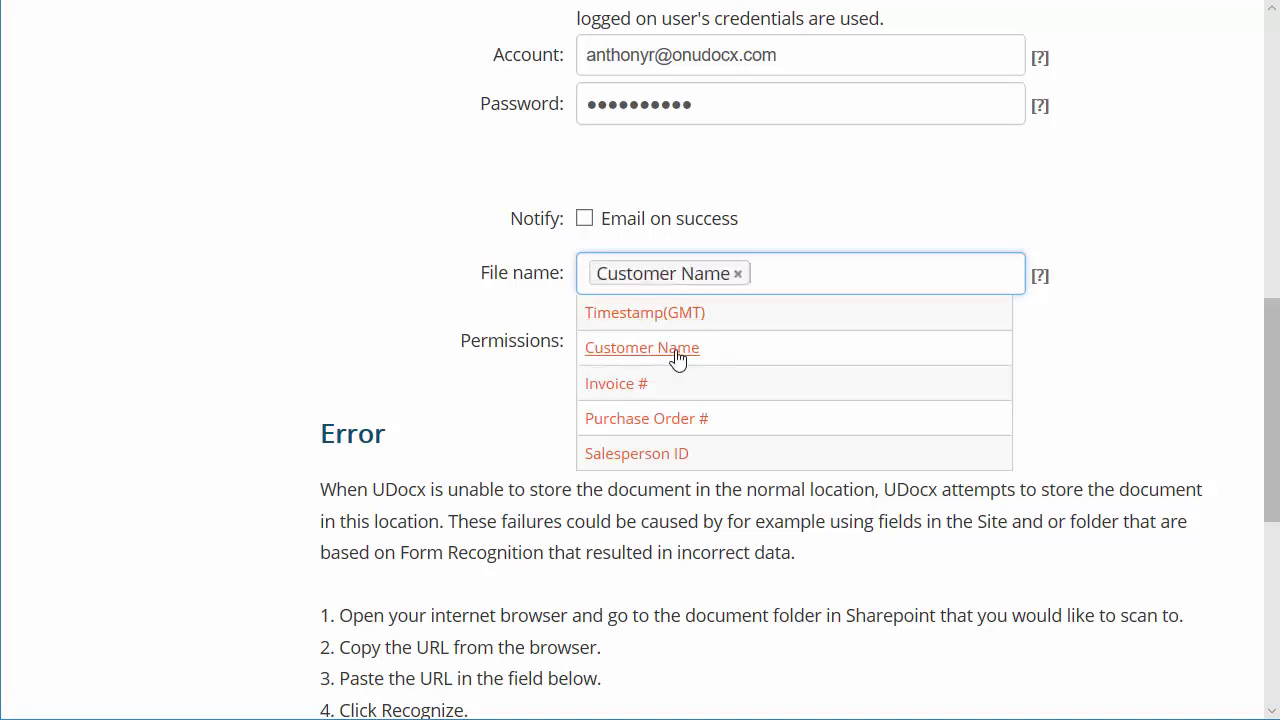
text(-)
click(626, 388)
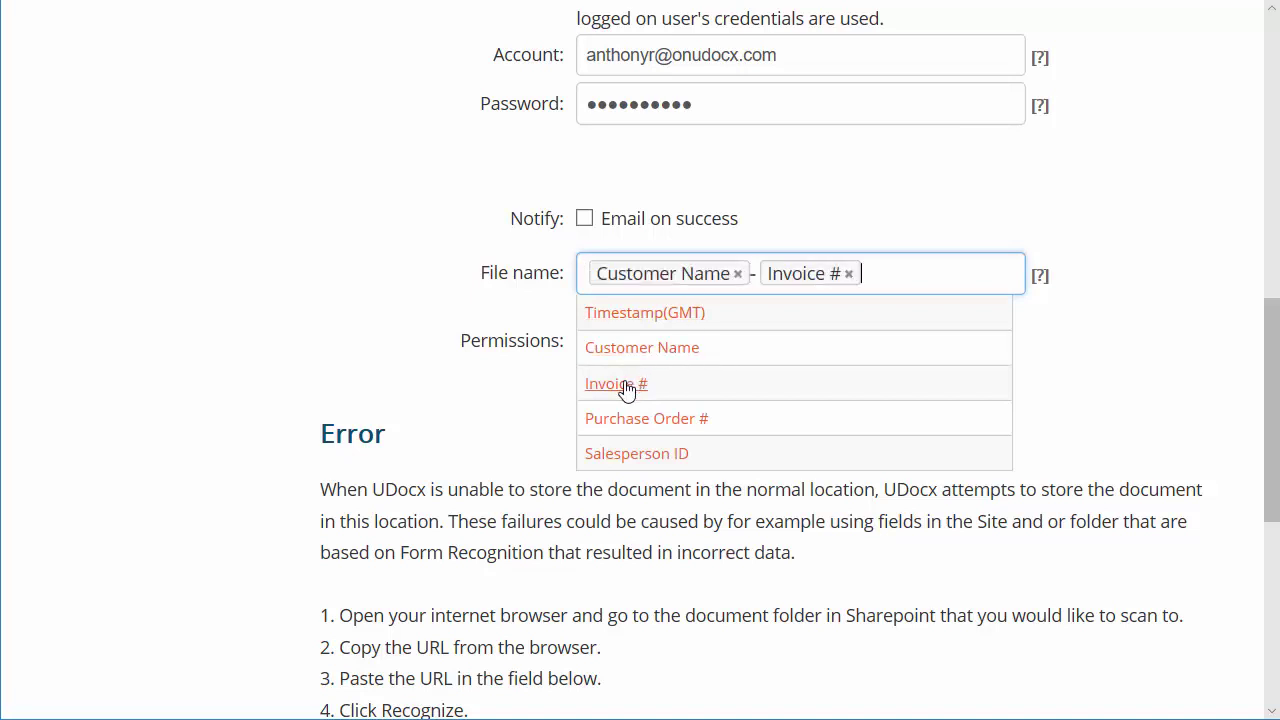
text(-)
click(630, 318)
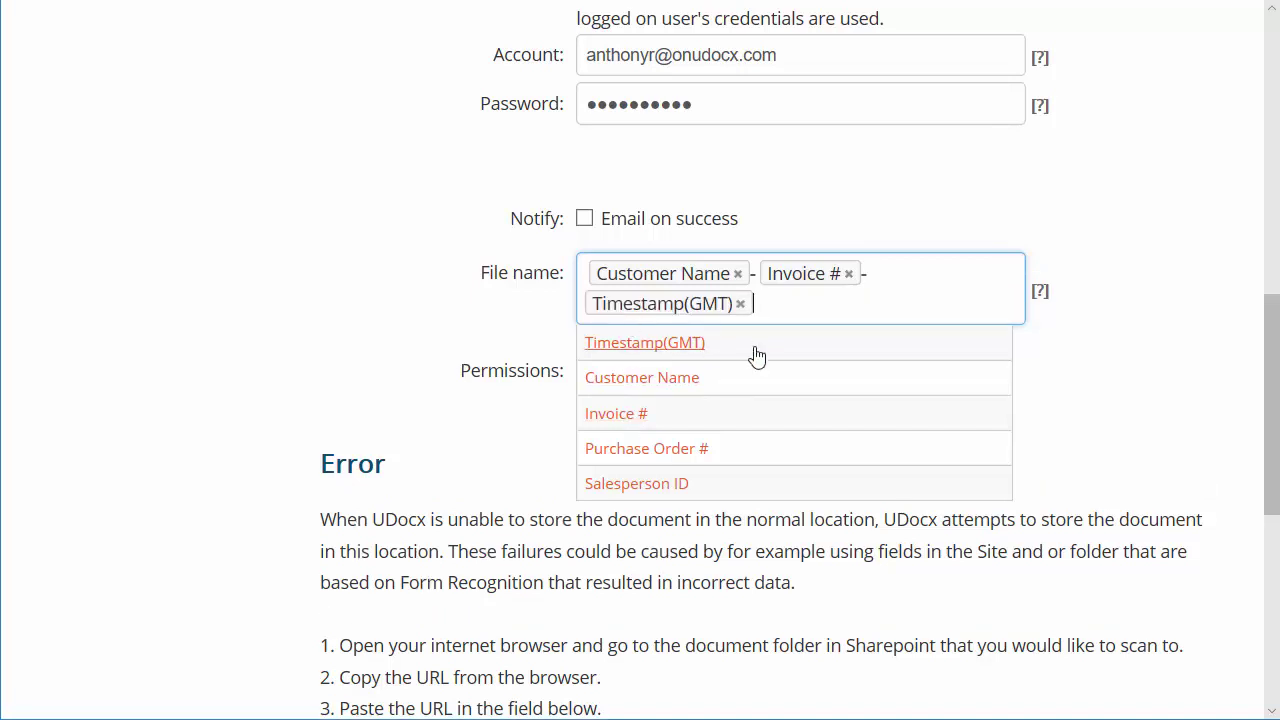
click(1116, 386)
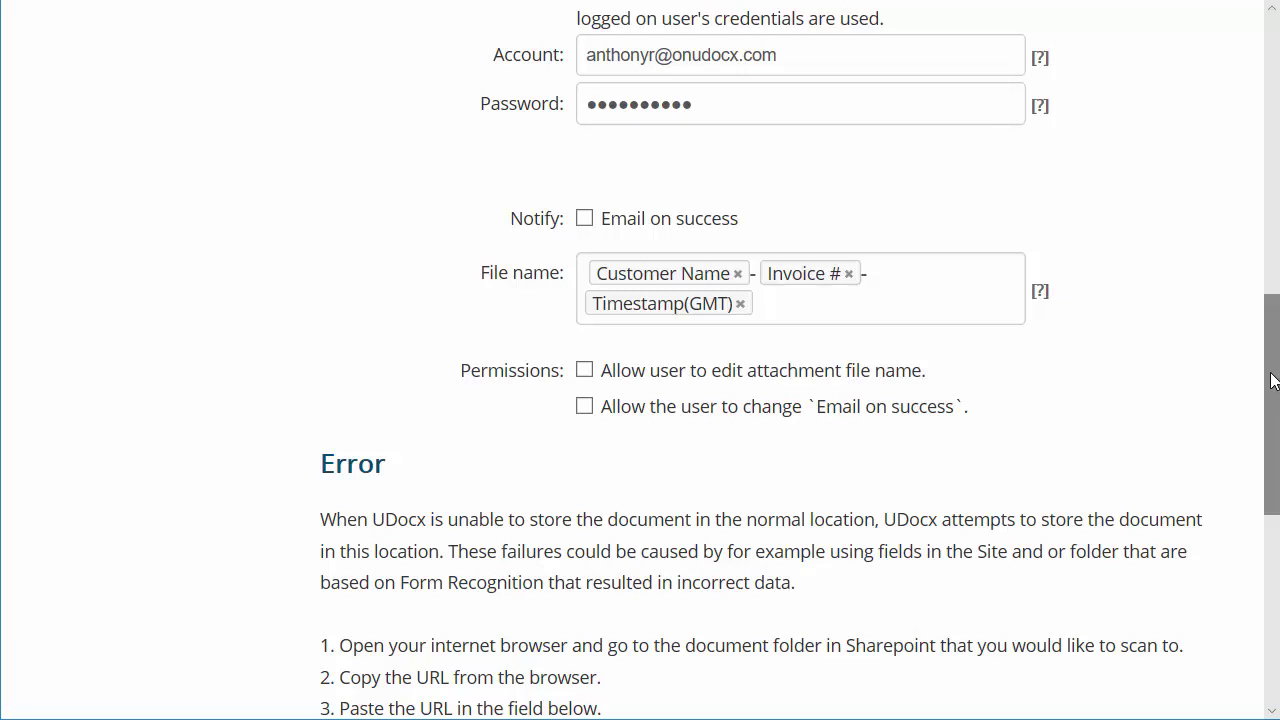
drag(1272, 380, 1270, 514)
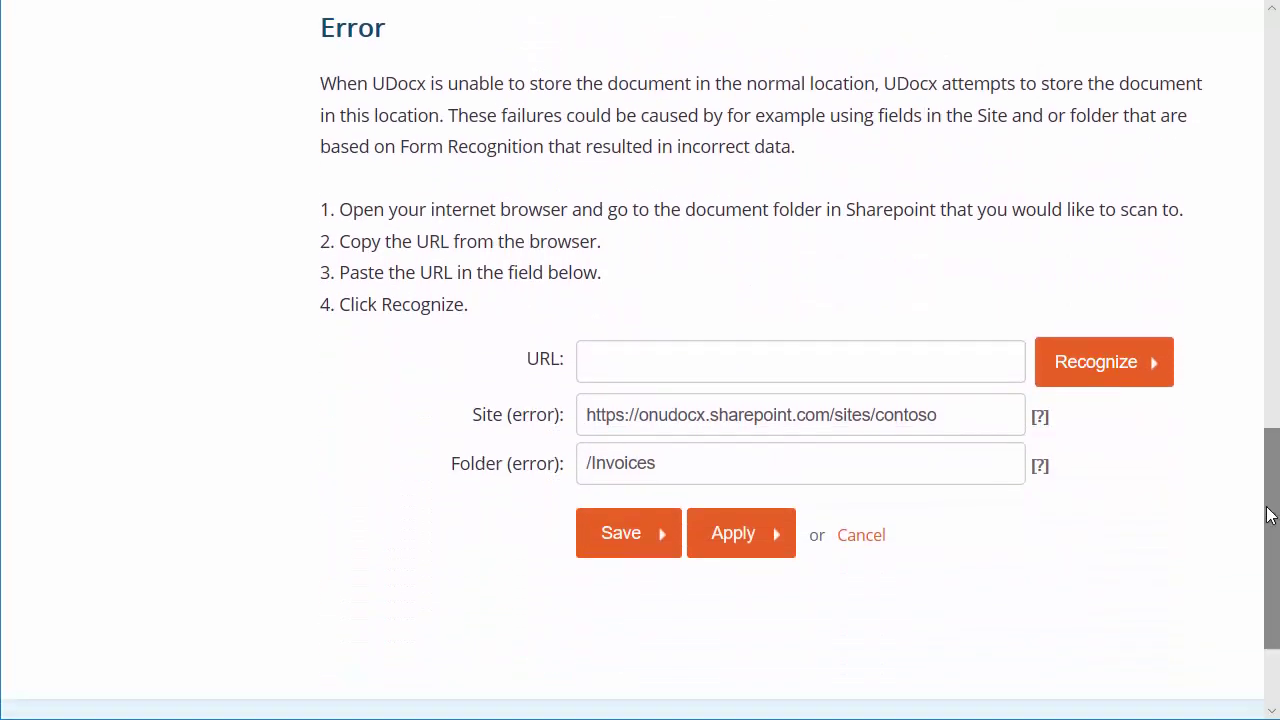
click(625, 540)
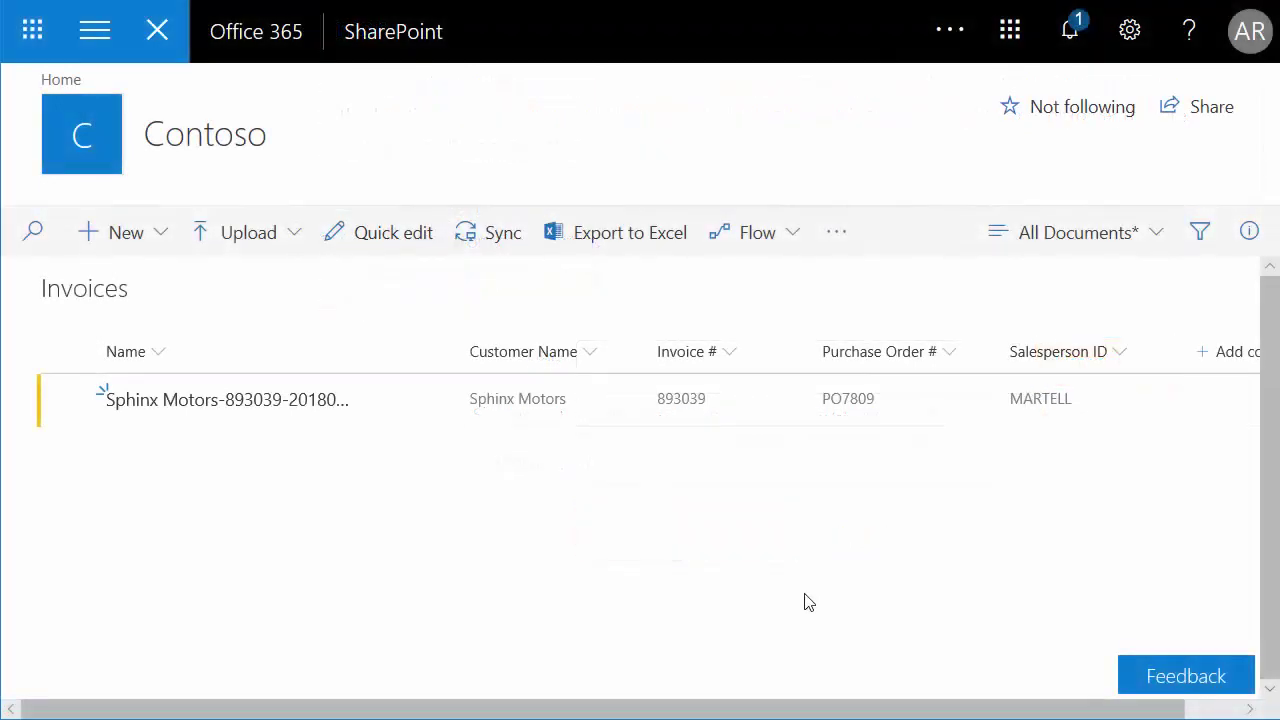